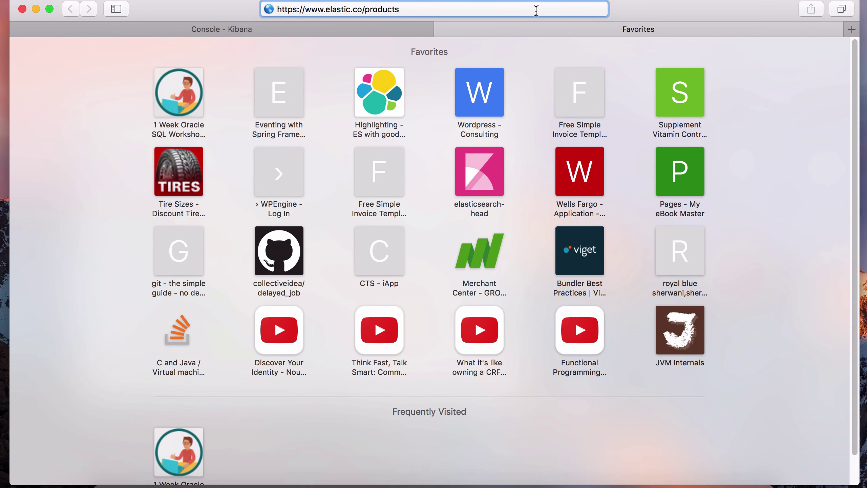
key(Return)
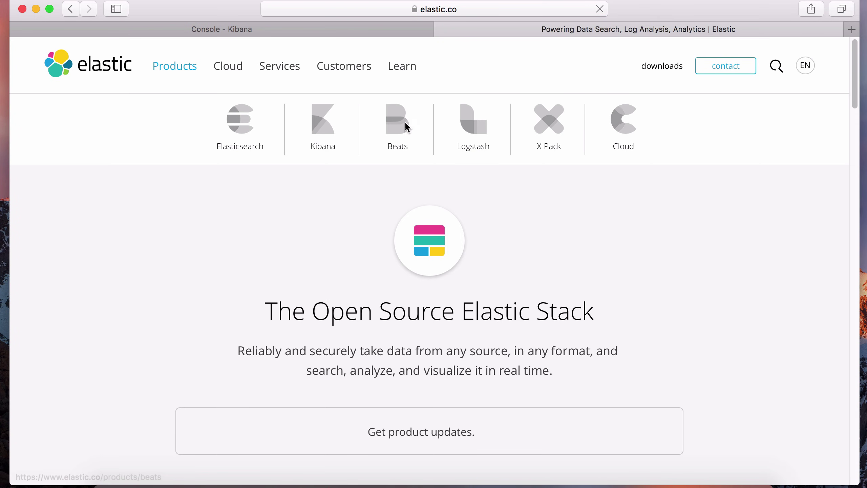
scroll(645, 290, down, 5)
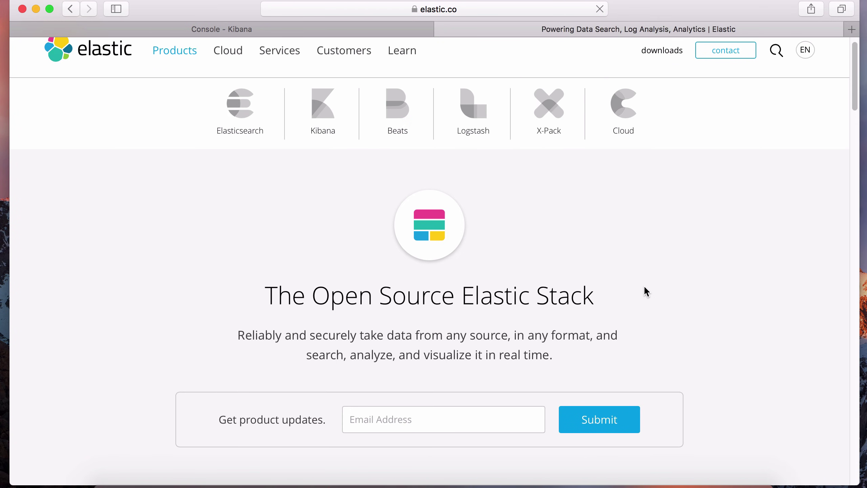
scroll(649, 288, down, 5)
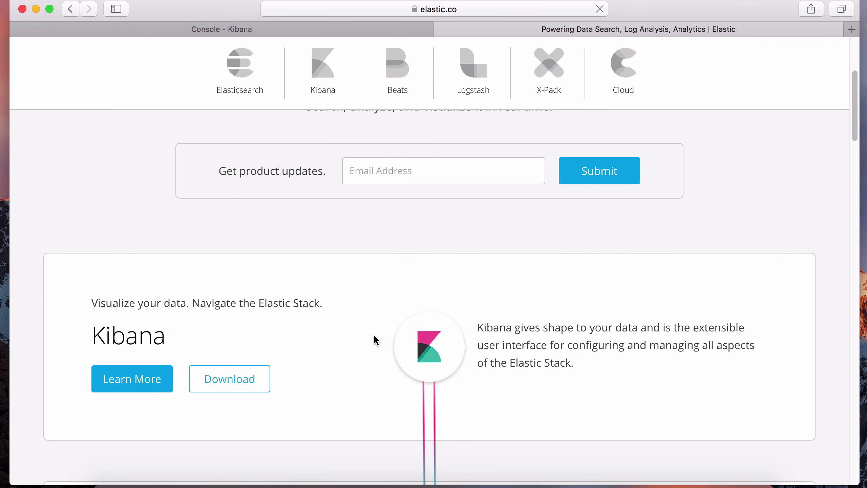
scroll(617, 370, down, 1)
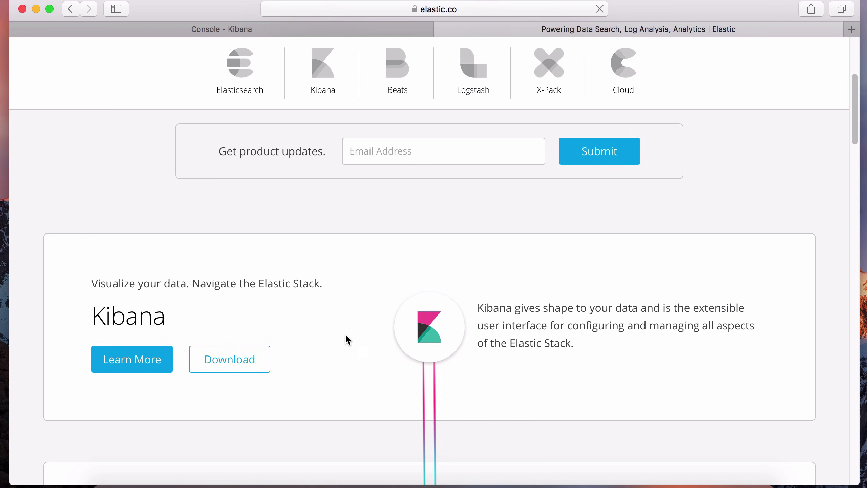
scroll(526, 355, down, 1)
scroll(532, 361, down, 6)
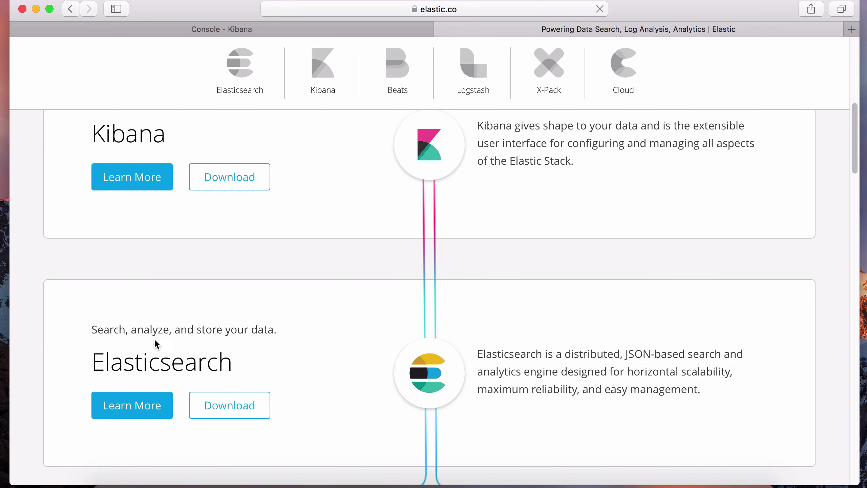
scroll(412, 380, down, 2)
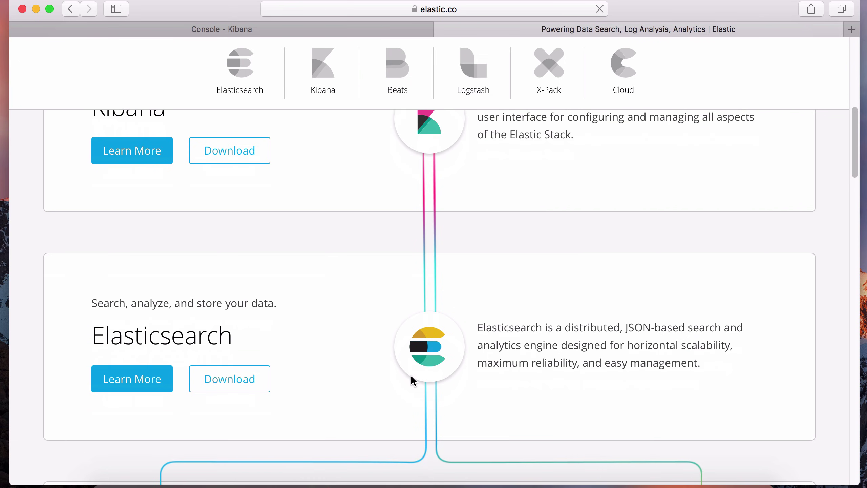
scroll(420, 365, down, 9)
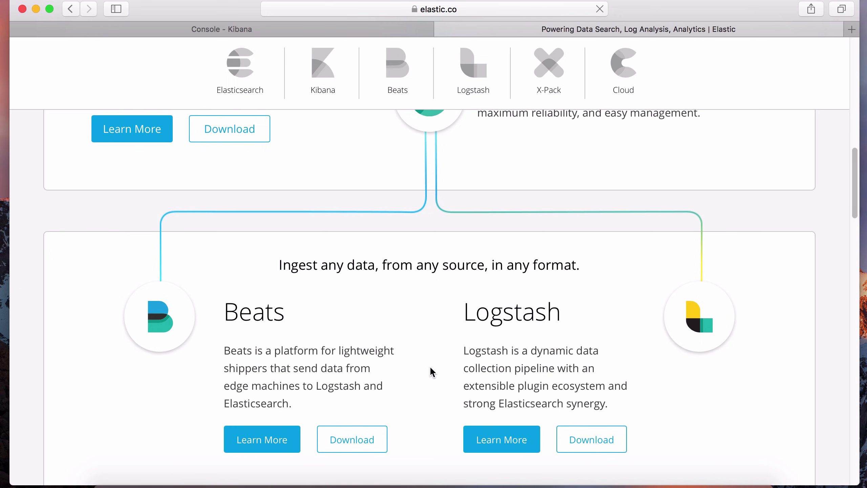
Trace the stack diagram again from Kibana through Elasticsearch to the Logstash description.
scroll(414, 363, up, 7)
scroll(341, 324, up, 4)
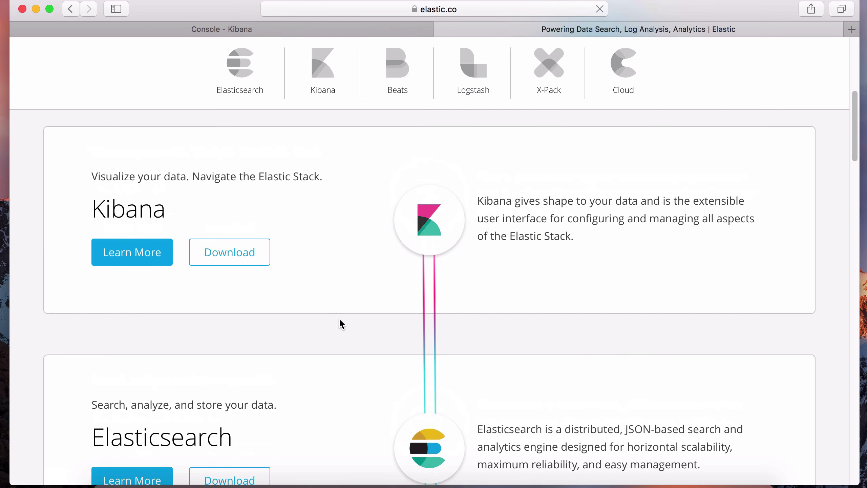
scroll(376, 416, down, 1)
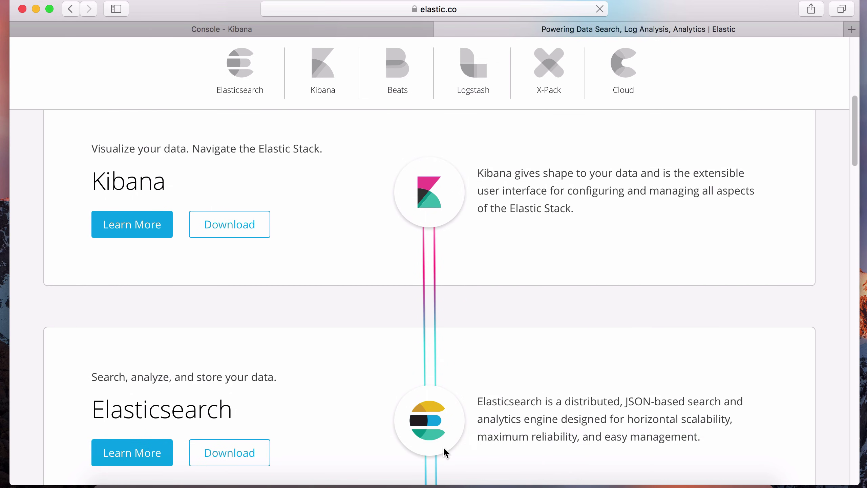
scroll(467, 423, down, 8)
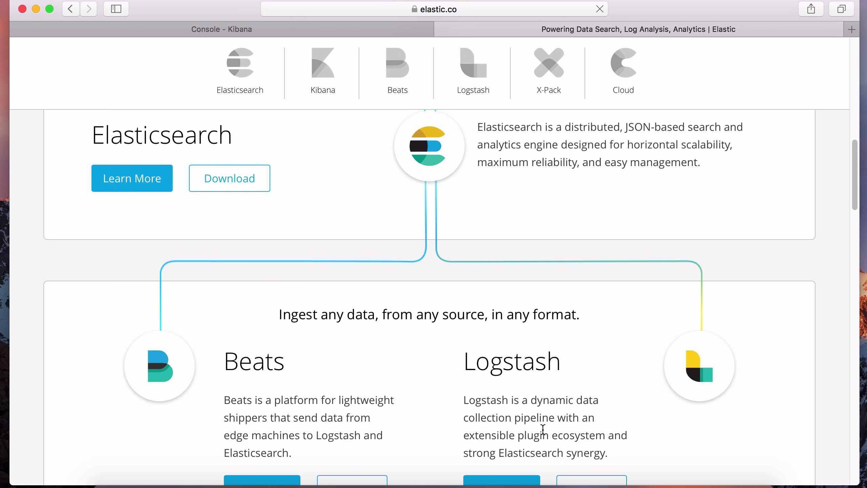
double_click(510, 359)
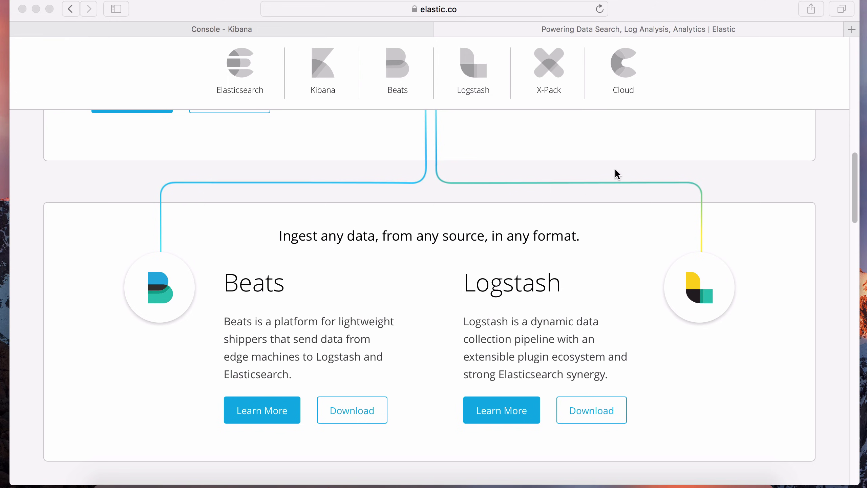
Open kaggle.com in a new browser tab and go to its Datasets section.
click(852, 30)
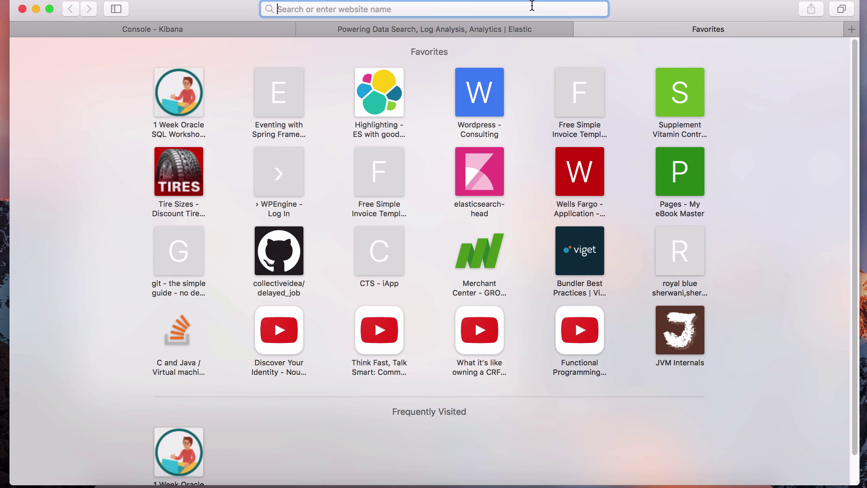
text(kaggle.com)
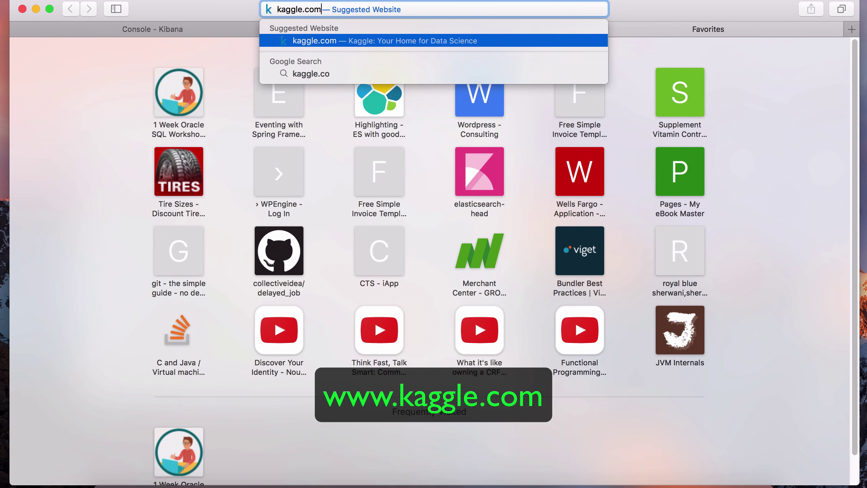
key(Return)
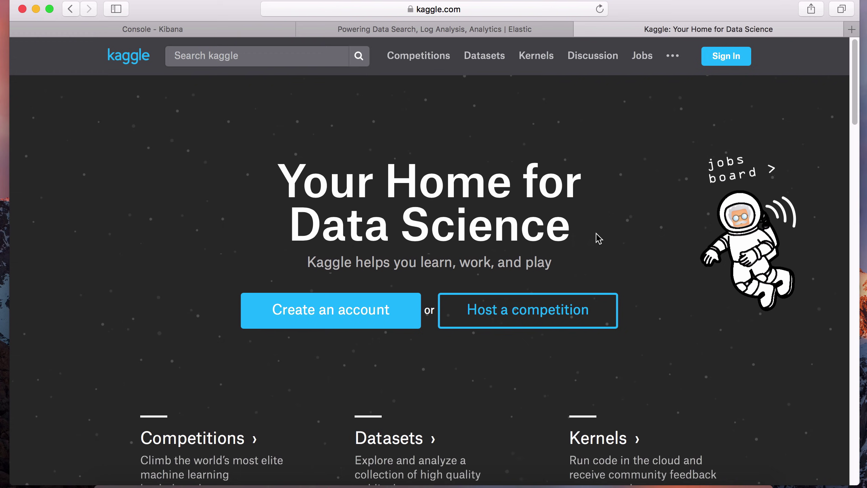
scroll(594, 239, down, 4)
click(408, 314)
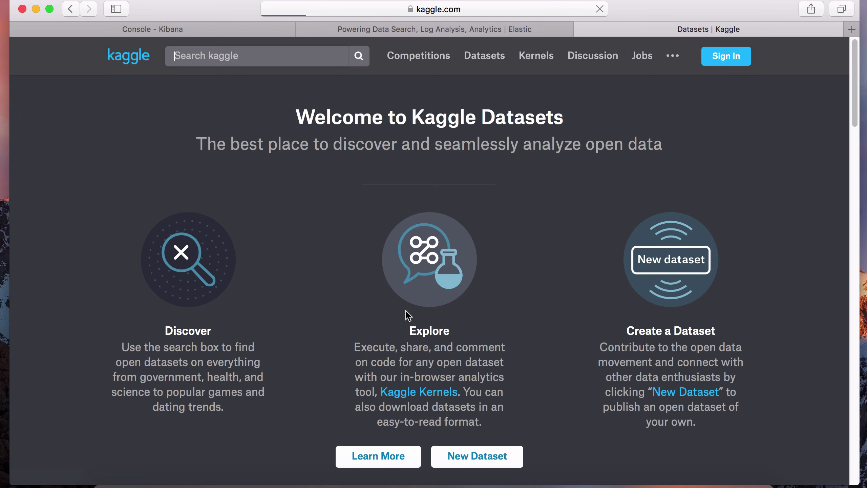
Browse the list of featured Kaggle datasets to see which kinds of data are offered.
scroll(519, 314, down, 10)
scroll(376, 362, down, 5)
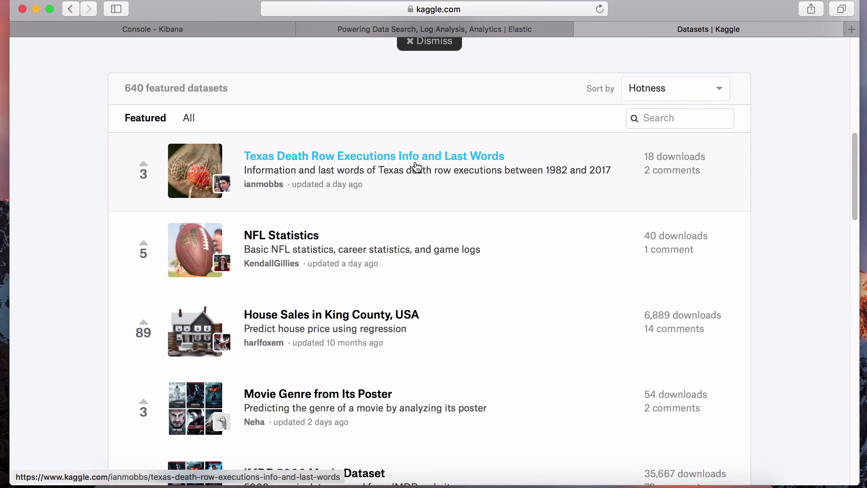
scroll(459, 288, down, 3)
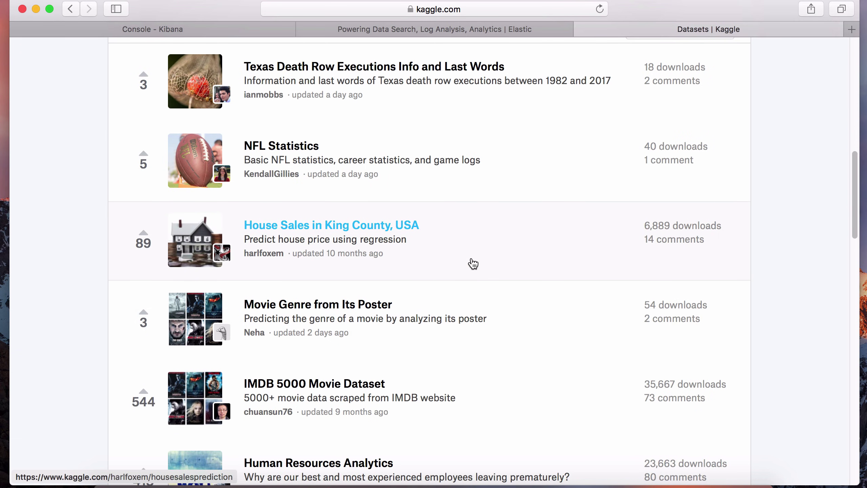
scroll(471, 263, up, 5)
scroll(452, 236, down, 6)
scroll(463, 253, down, 10)
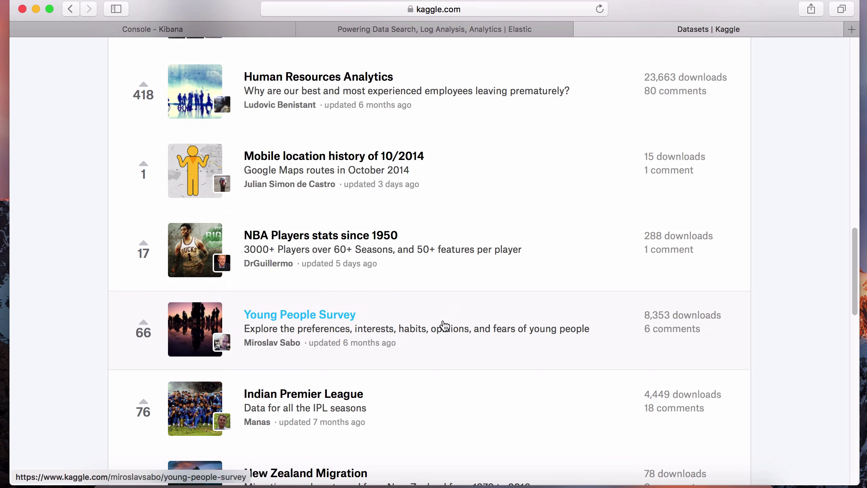
scroll(509, 401, up, 15)
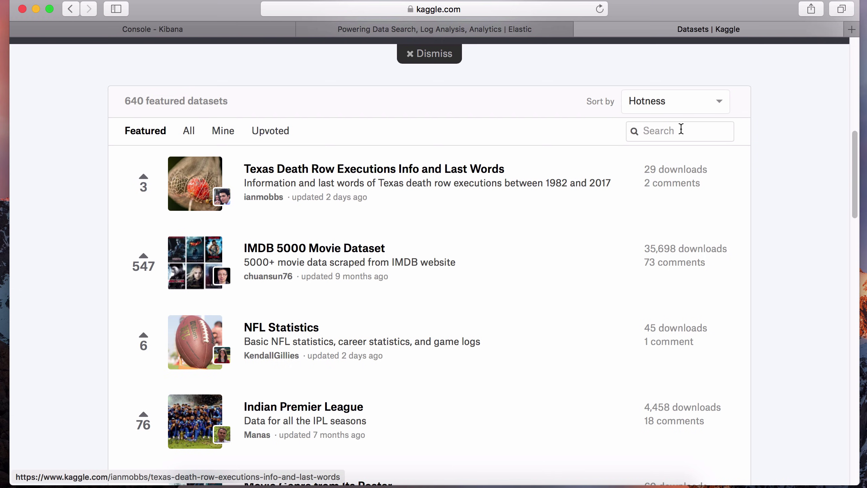
Search the featured datasets for "cars" and open the Classified Ads for Cars dataset.
click(669, 135)
text(cars)
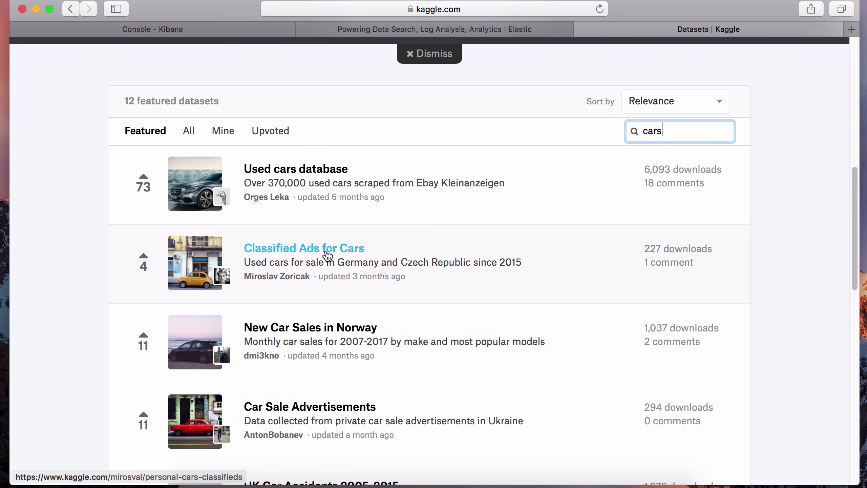
click(296, 247)
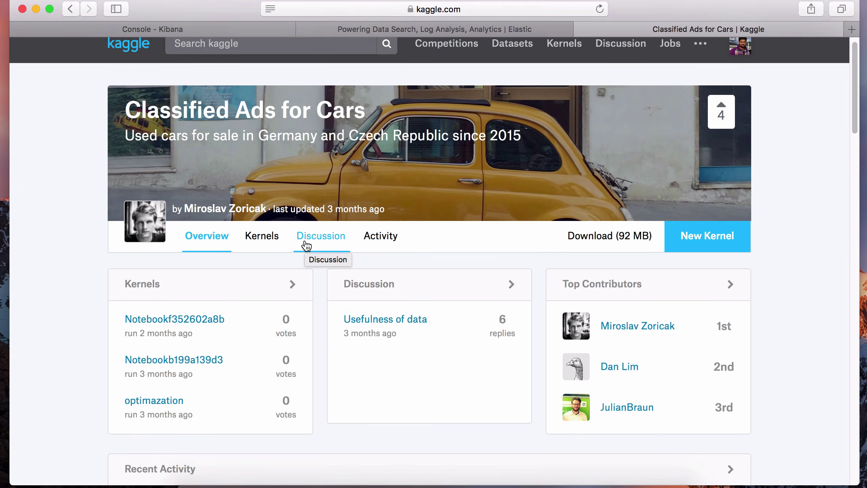
Read the Context part of the Classified Ads for Cars description to learn the data's origin.
scroll(313, 239, down, 3)
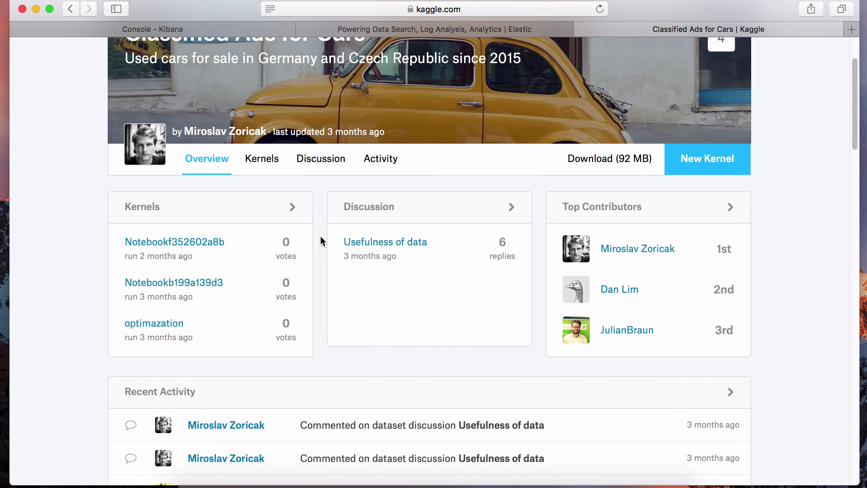
scroll(320, 235, down, 6)
scroll(321, 239, down, 4)
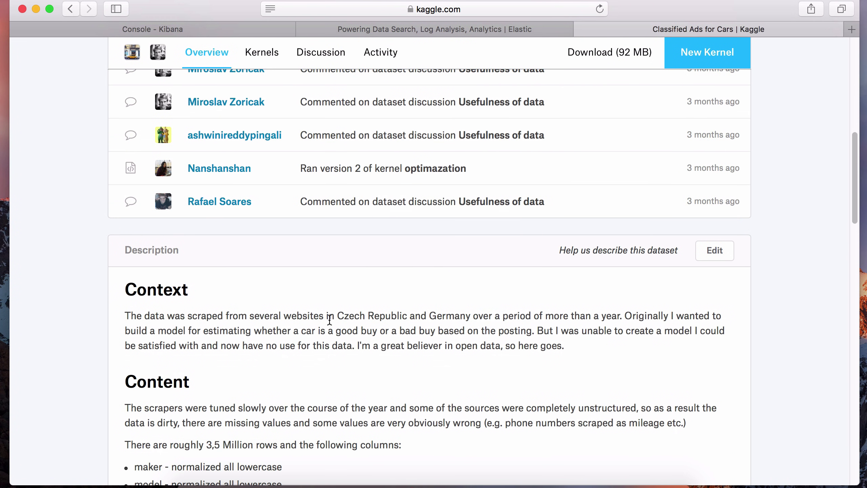
scroll(292, 303, down, 2)
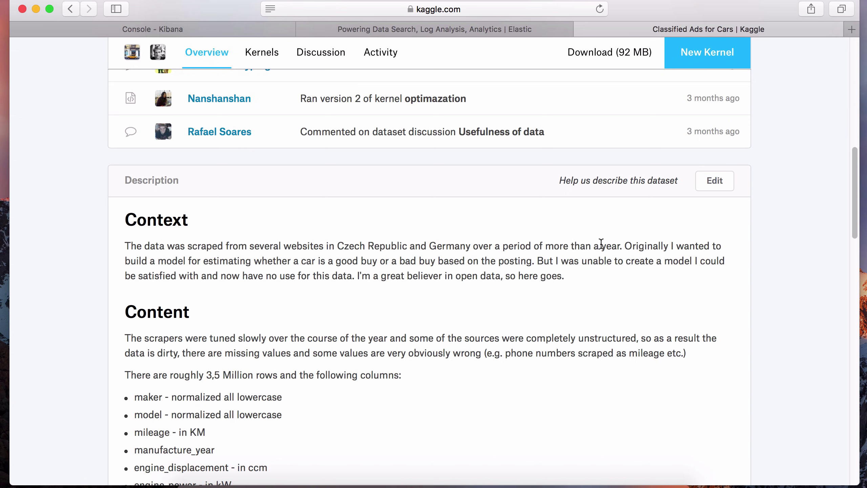
scroll(353, 272, down, 1)
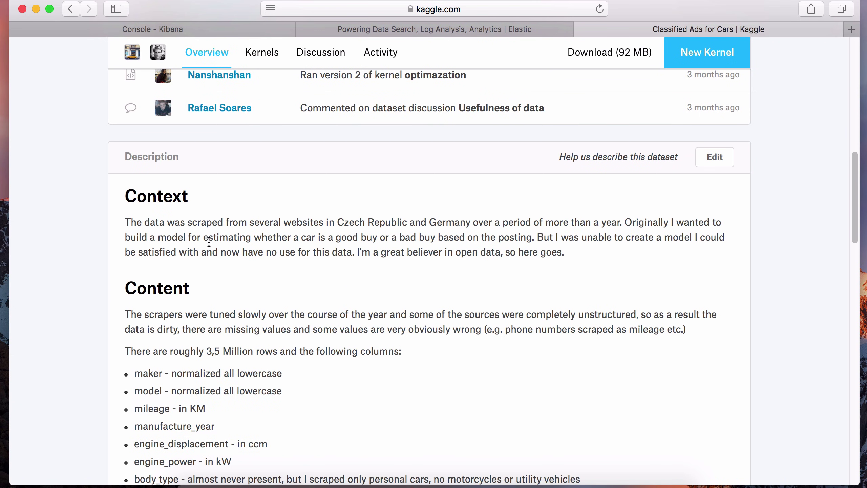
scroll(239, 269, down, 1)
scroll(240, 268, down, 3)
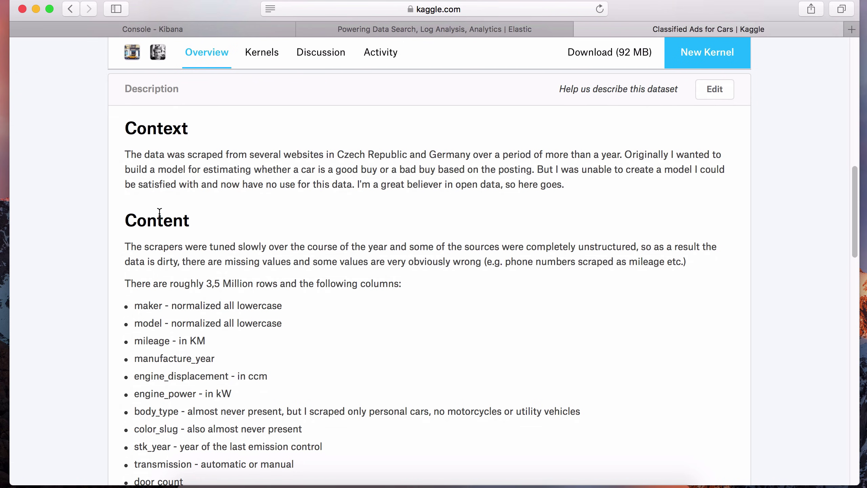
Examine the Content part of the description, going through the columns from maker to price_eur.
double_click(158, 221)
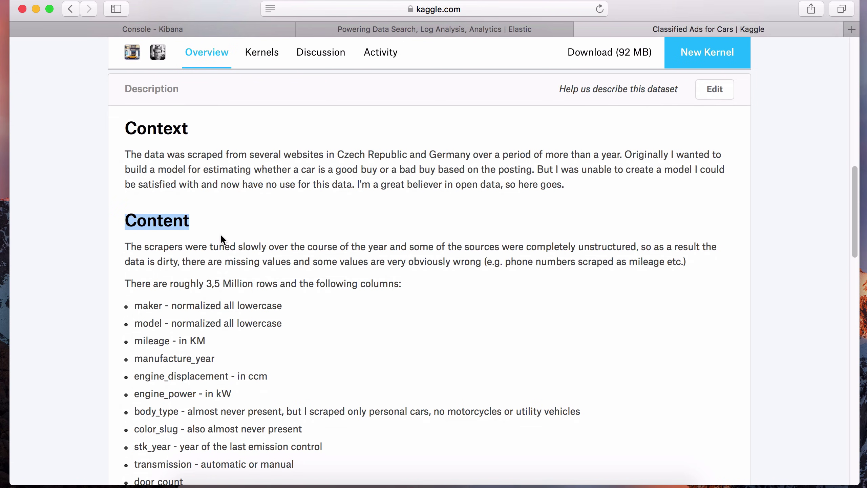
scroll(220, 236, down, 4)
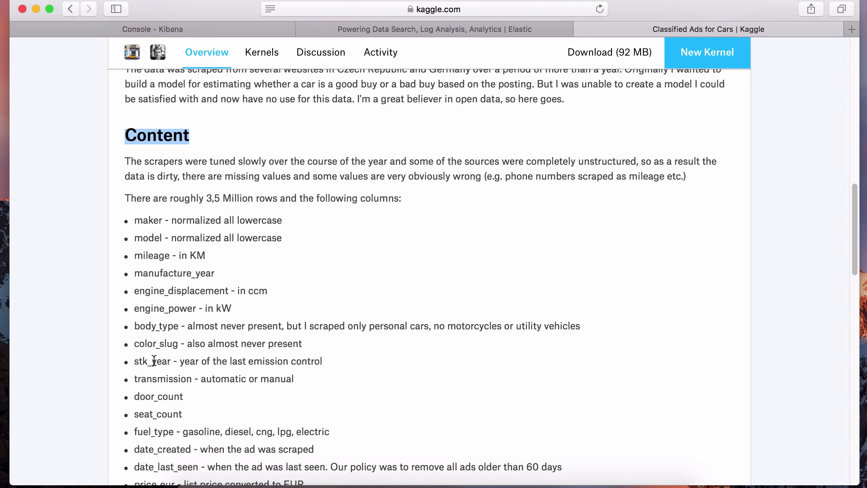
scroll(154, 362, down, 1)
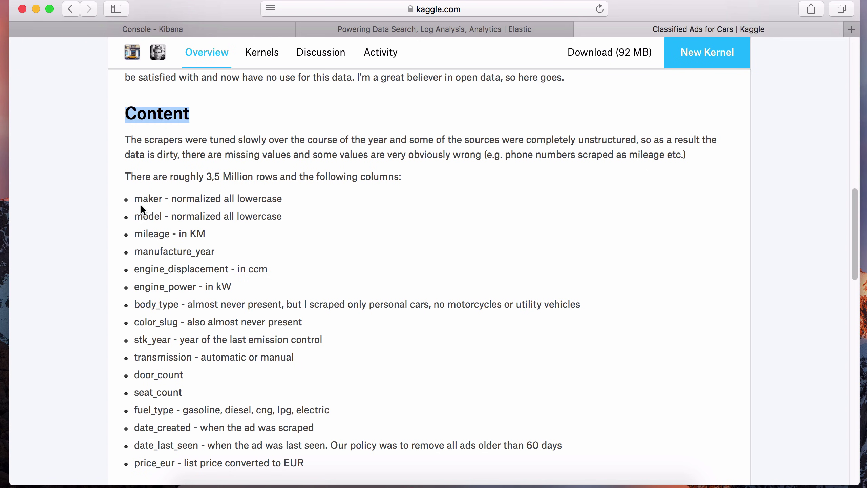
click(152, 233)
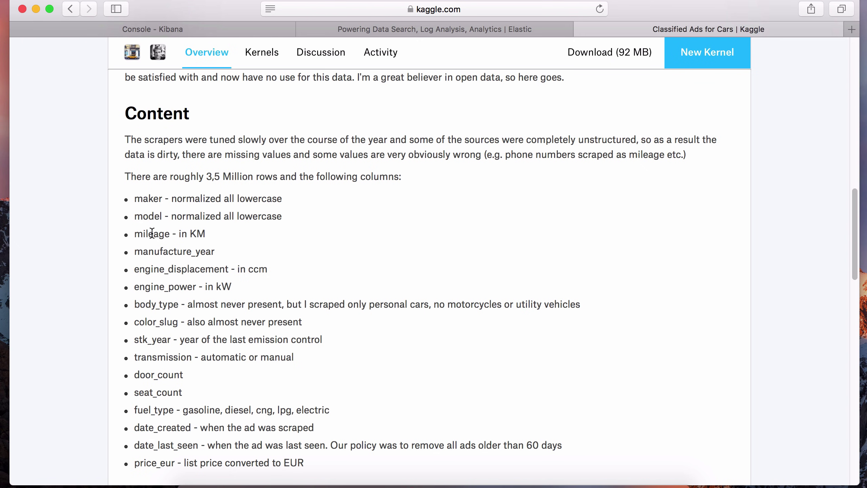
scroll(234, 240, up, 1)
scroll(236, 243, up, 1)
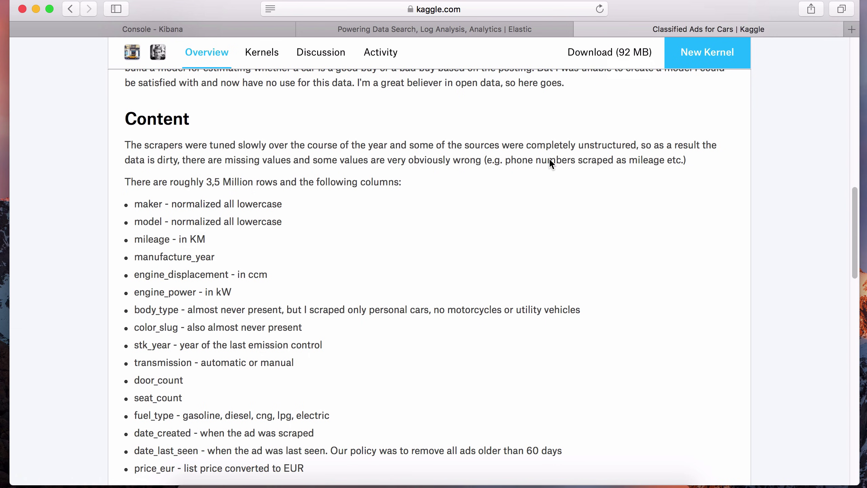
scroll(549, 160, down, 7)
scroll(470, 213, up, 3)
scroll(470, 212, down, 4)
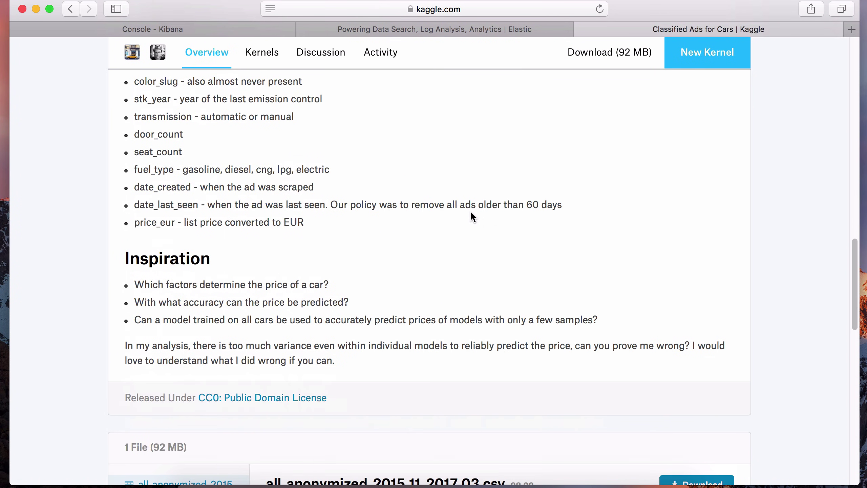
Inspect the preview table of all_anonymized_2015_11_2017_03.csv and its maker and model columns.
scroll(467, 202, down, 8)
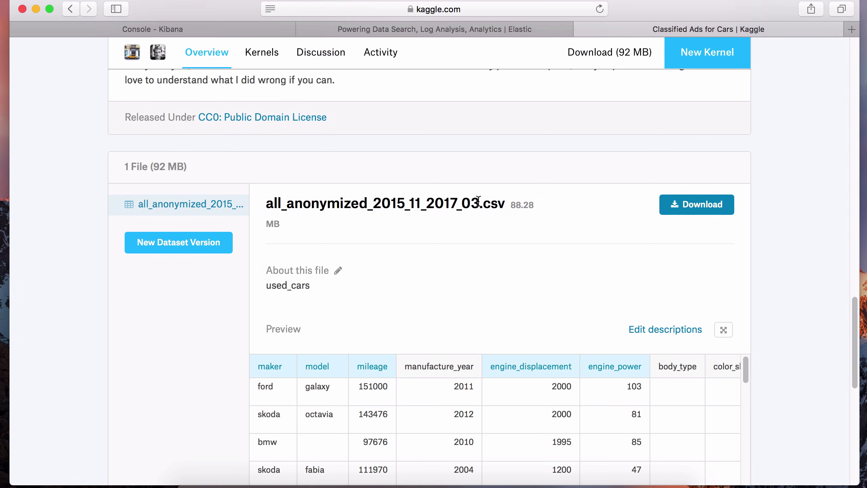
mouse_move(484, 204)
mouse_down()
mouse_move(511, 208)
mouse_move(487, 209)
mouse_up()
scroll(492, 214, down, 3)
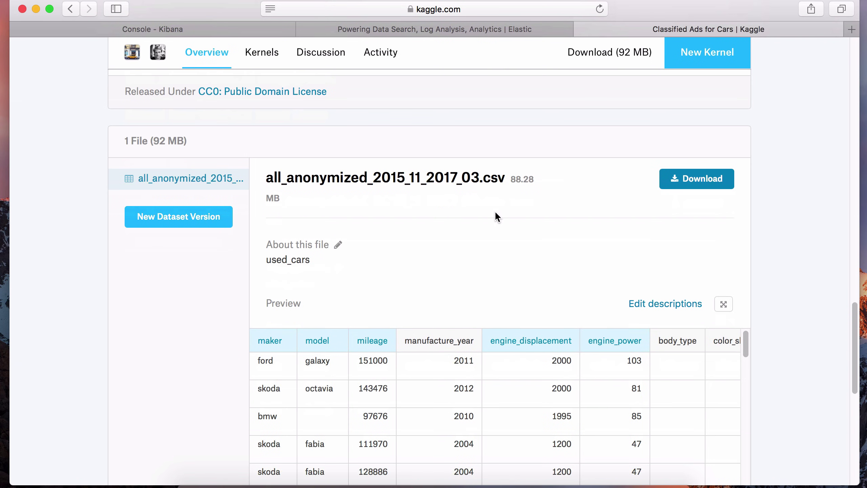
mouse_move(268, 311)
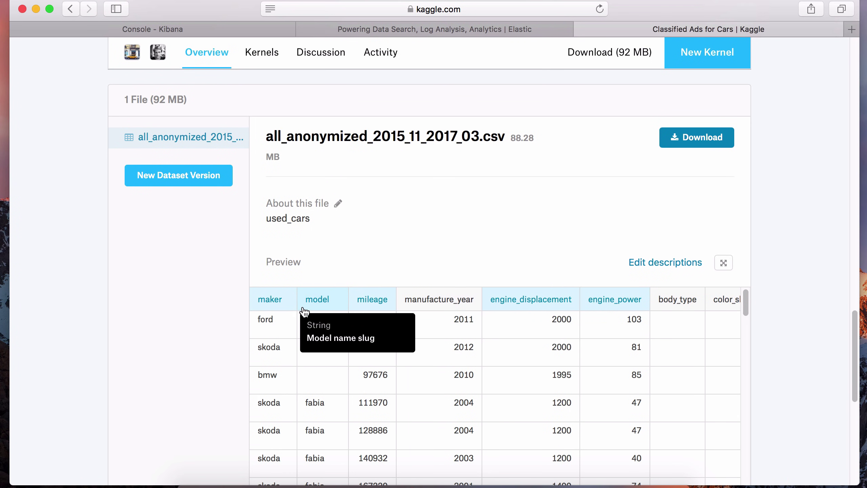
Look through the sample rows in the preview table of all_anonymized_2015_11_2017_03.csv.
scroll(537, 333, down, 5)
scroll(526, 340, up, 6)
scroll(757, 304, down, 1)
scroll(757, 301, down, 3)
scroll(636, 331, down, 3)
scroll(758, 318, down, 3)
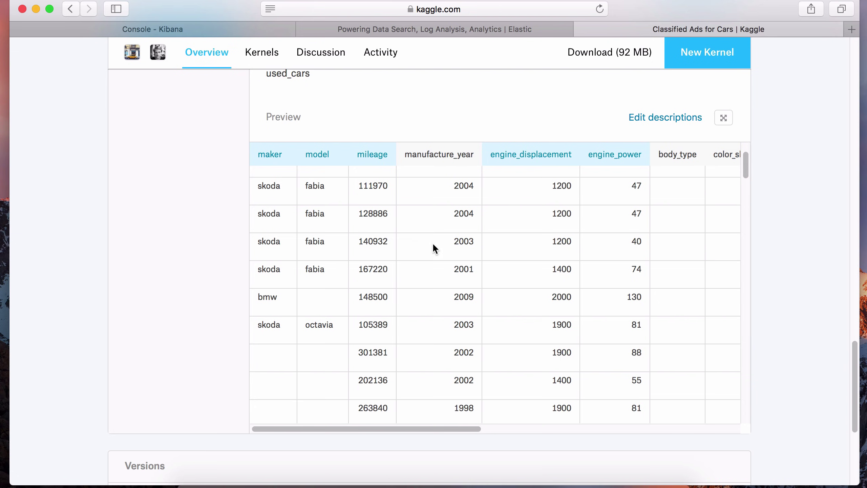
drag(396, 423, 331, 416)
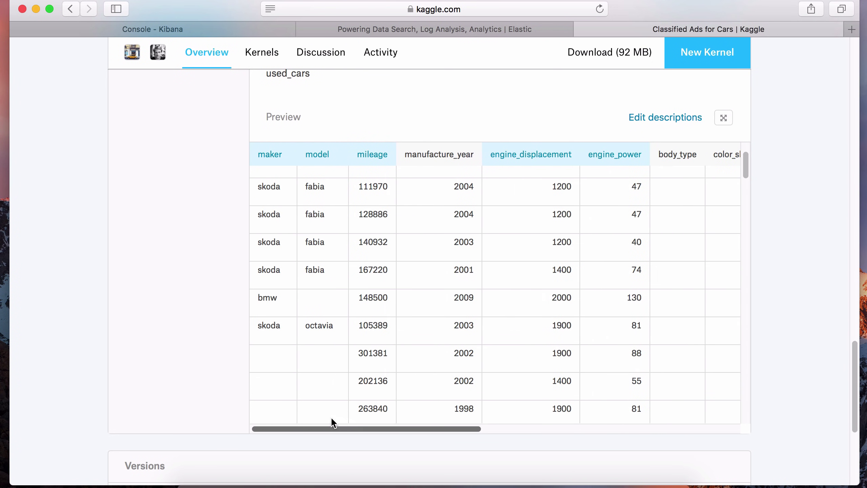
Download all_anonymized_2015_11_2017_03.csv and reveal the downloaded file in Finder.
scroll(813, 245, up, 5)
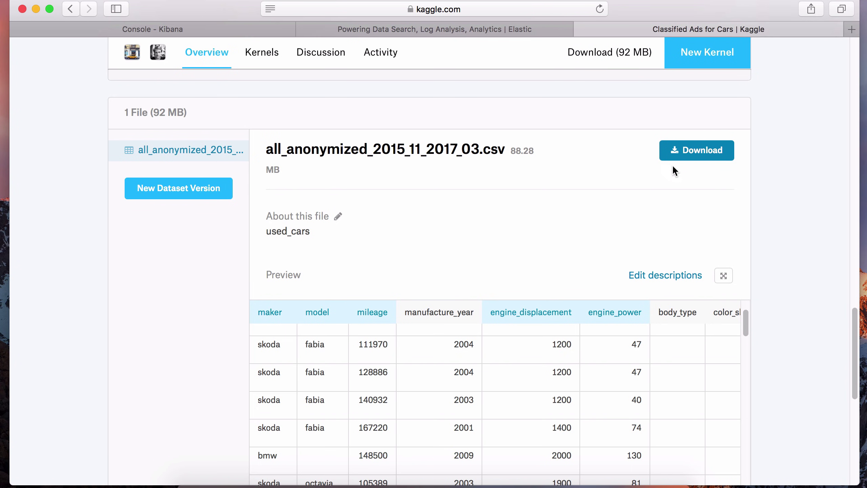
click(688, 151)
click(780, 10)
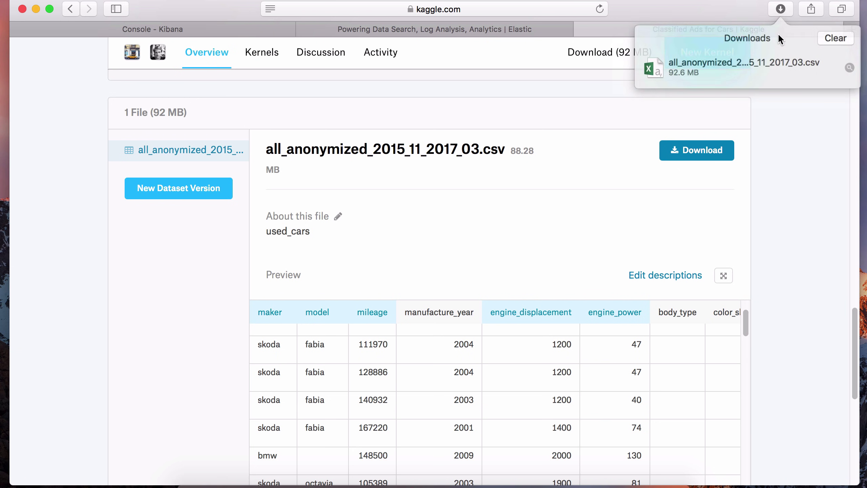
click(848, 66)
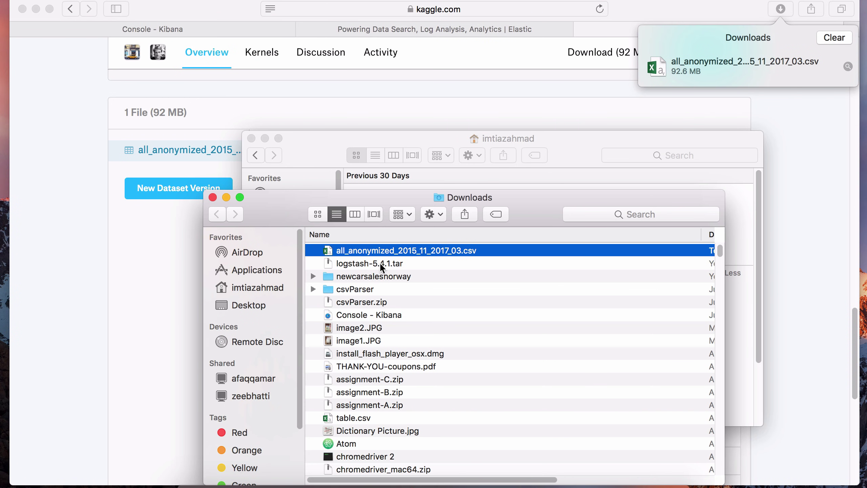
Move all_anonymized_2015_11_2017_03.csv from Downloads to the home folder and select it there.
drag(384, 255, 265, 292)
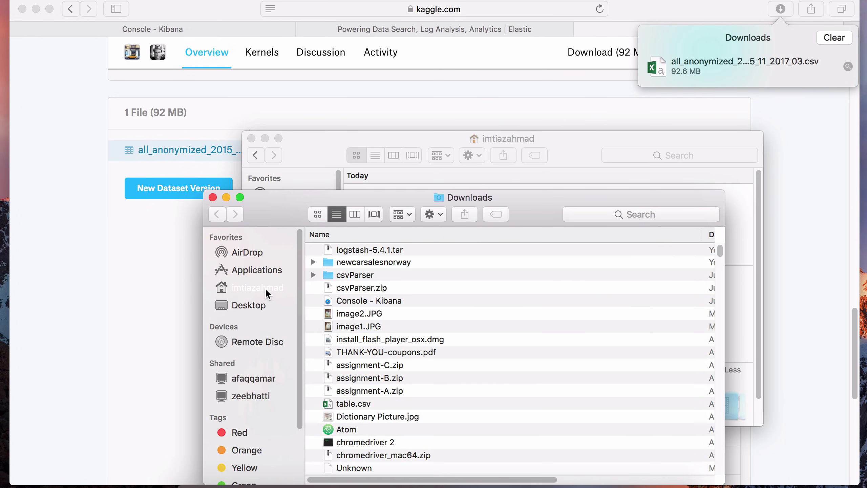
click(265, 287)
click(348, 284)
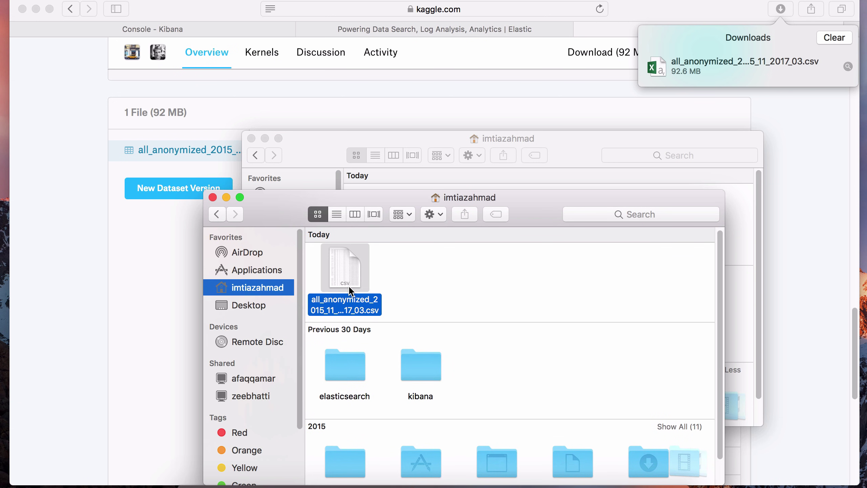
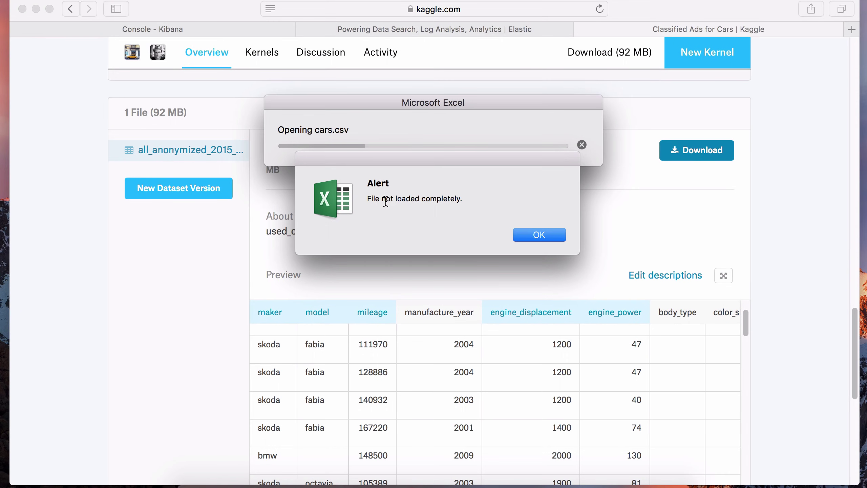
Read and dismiss the file-loading alert so that cars.csv opens in Excel.
drag(366, 198, 459, 200)
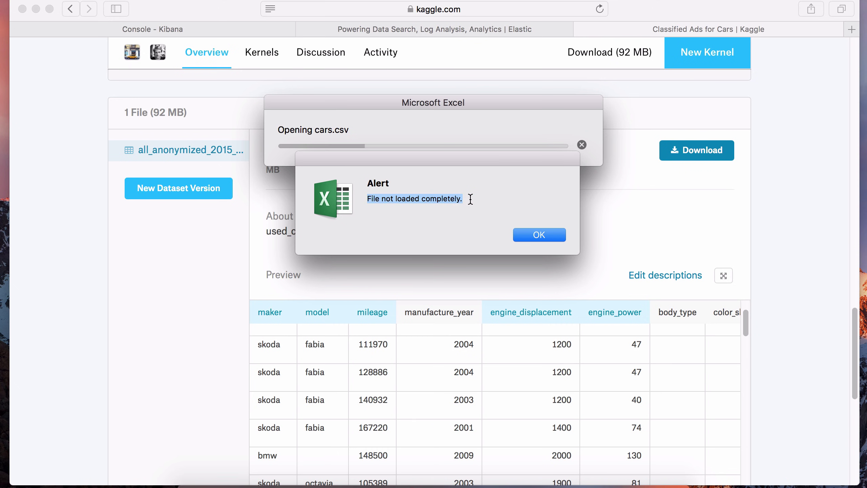
click(467, 199)
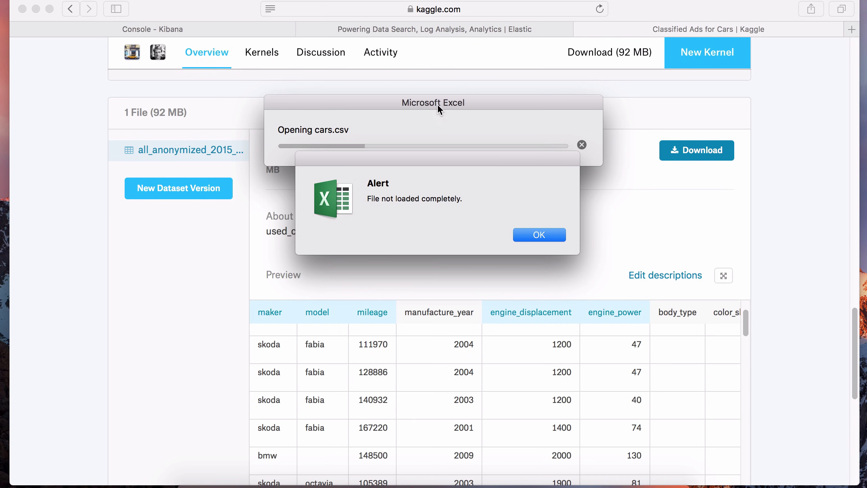
click(529, 236)
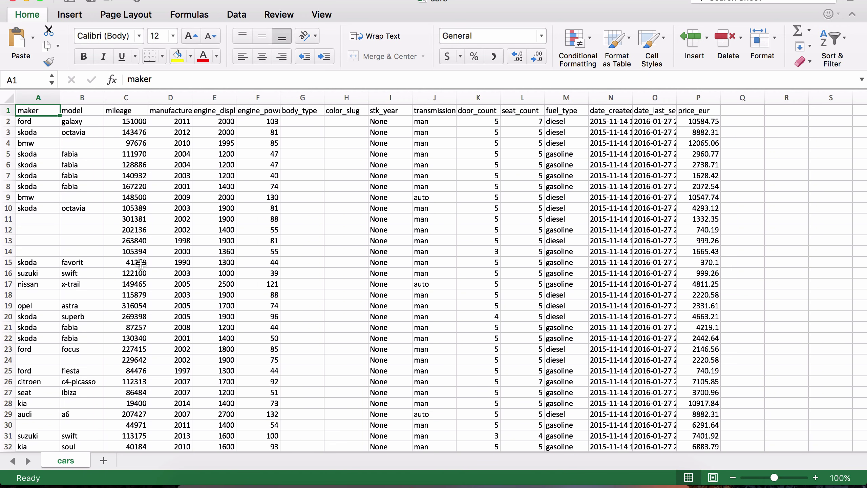
Check the extent of the cars sheet, from the first row to the last loaded rows and back to the header.
click(41, 124)
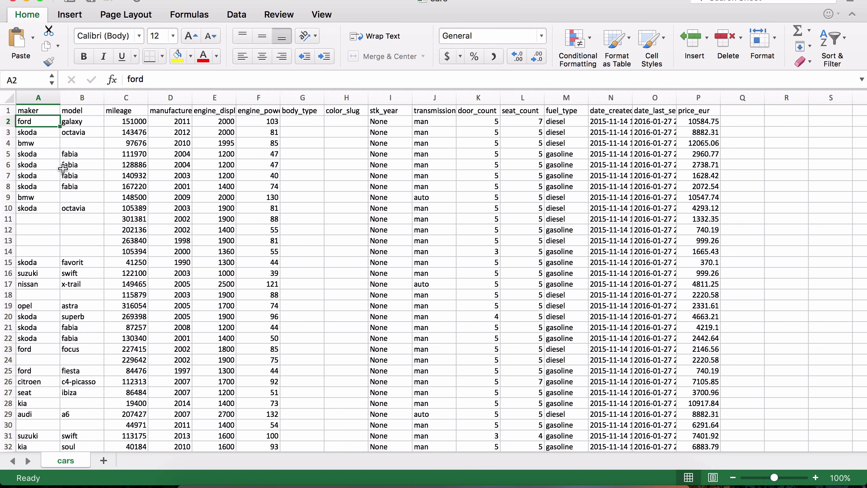
click(670, 163)
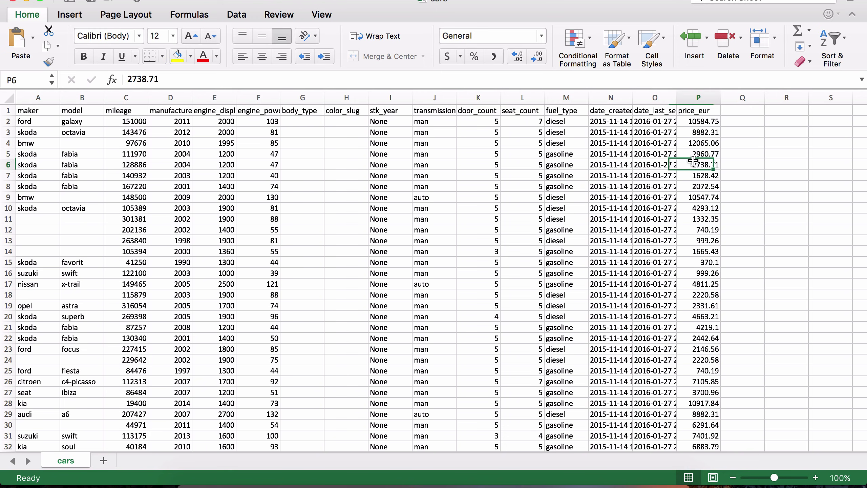
drag(861, 120, 863, 451)
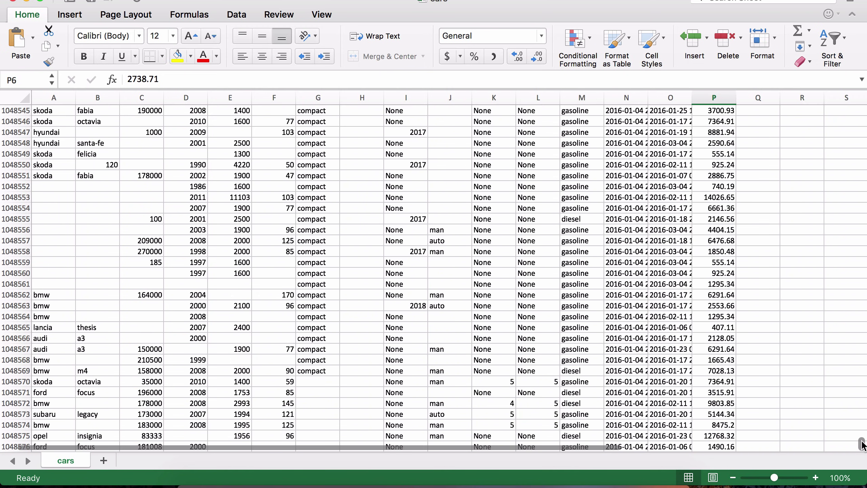
drag(862, 444, 862, 113)
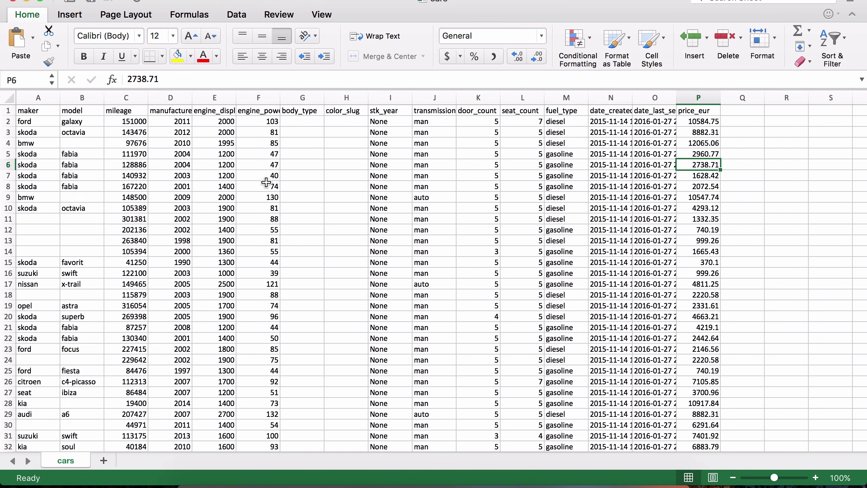
Examine sample values in the maker, model and mileage columns of the cars sheet.
click(24, 121)
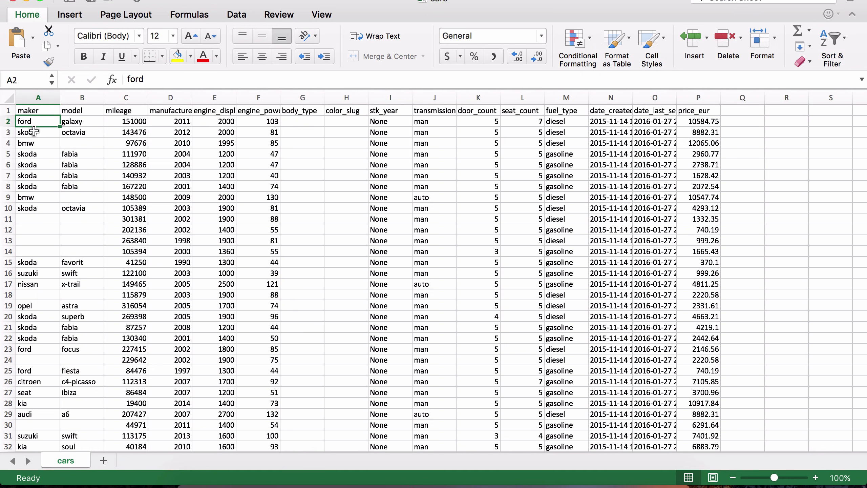
click(31, 144)
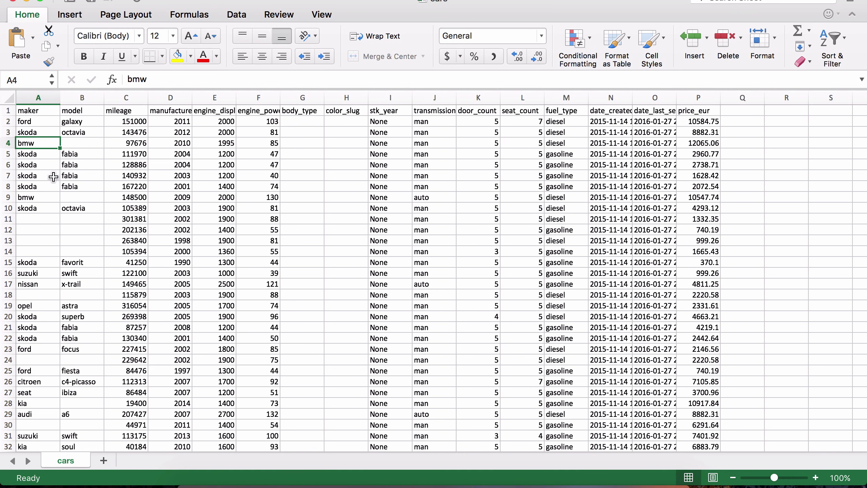
click(31, 275)
scroll(24, 307, down, 1)
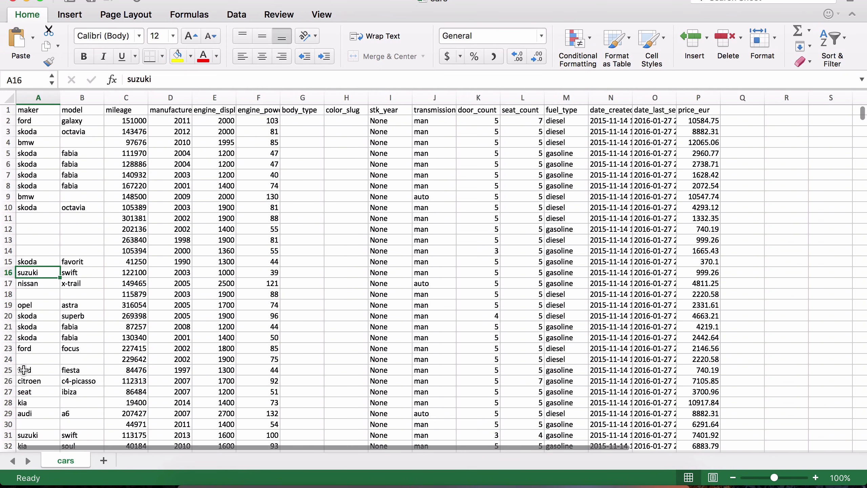
click(88, 123)
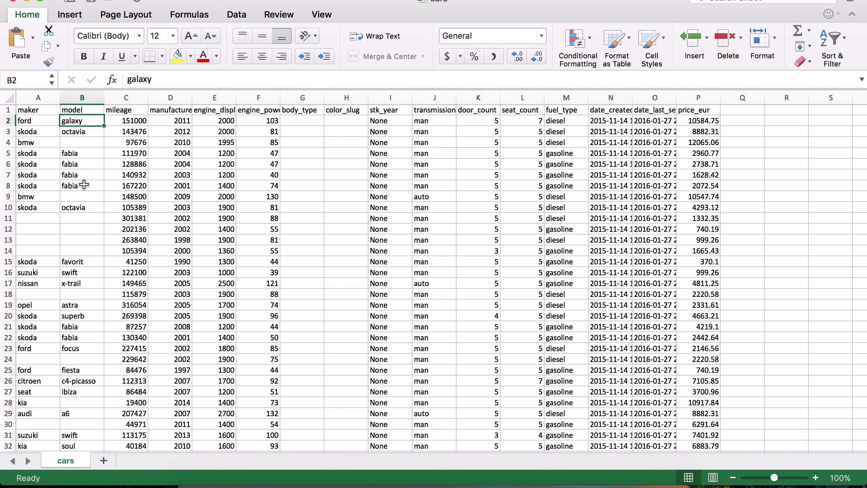
click(135, 131)
click(124, 189)
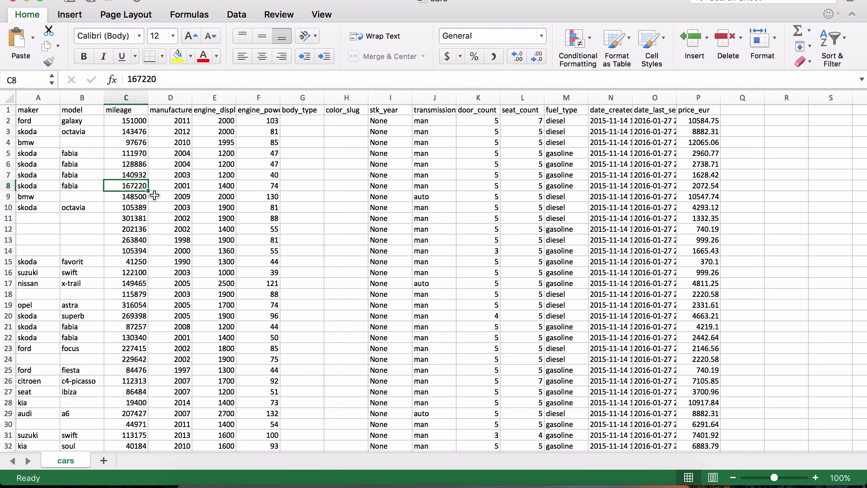
Widen the manufacture_year, engine_displacement and engine_power columns to inspect their headers and values.
drag(190, 98, 230, 98)
click(205, 207)
click(216, 252)
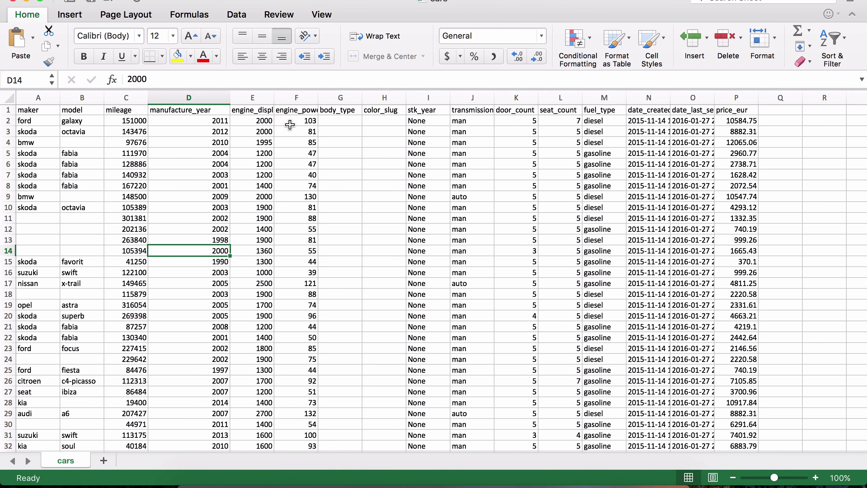
drag(274, 98, 352, 98)
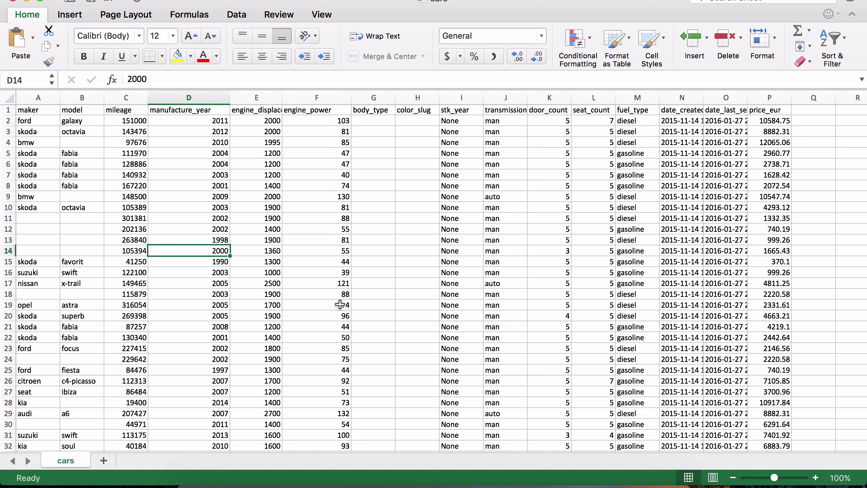
Inspect the body_type, color_slug, transmission, door_count and seat_count columns, widening transmission to show its full header.
click(380, 121)
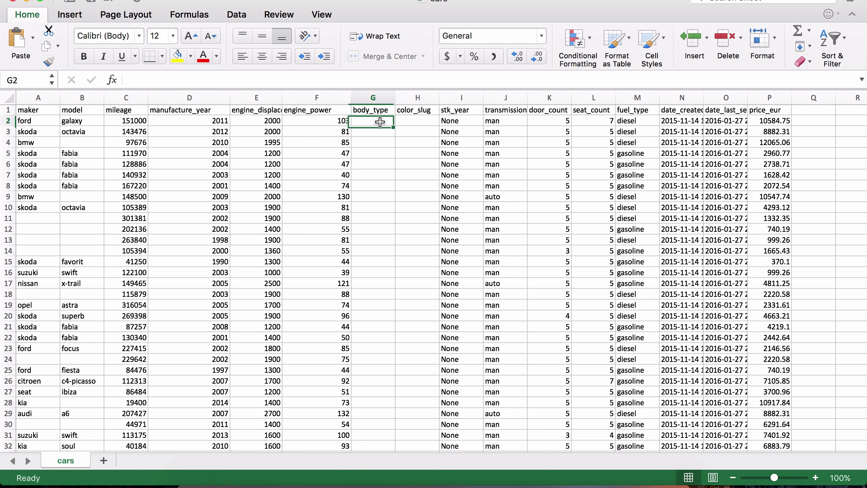
click(426, 122)
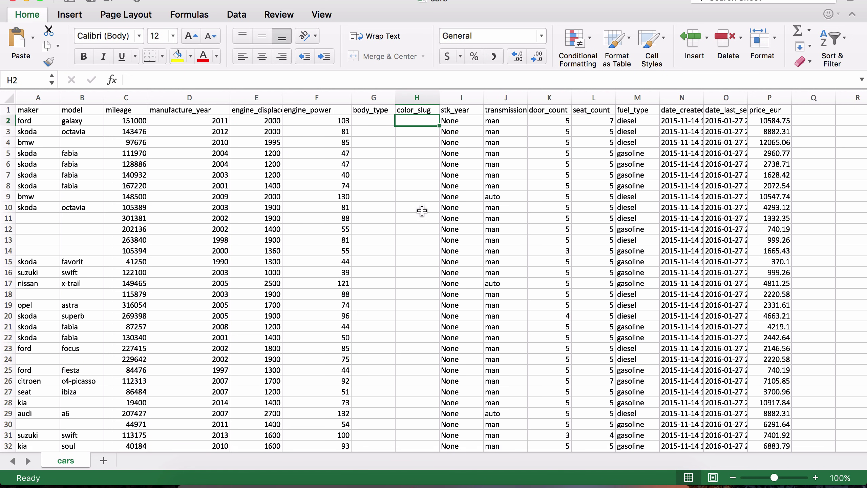
drag(527, 98, 547, 97)
click(506, 128)
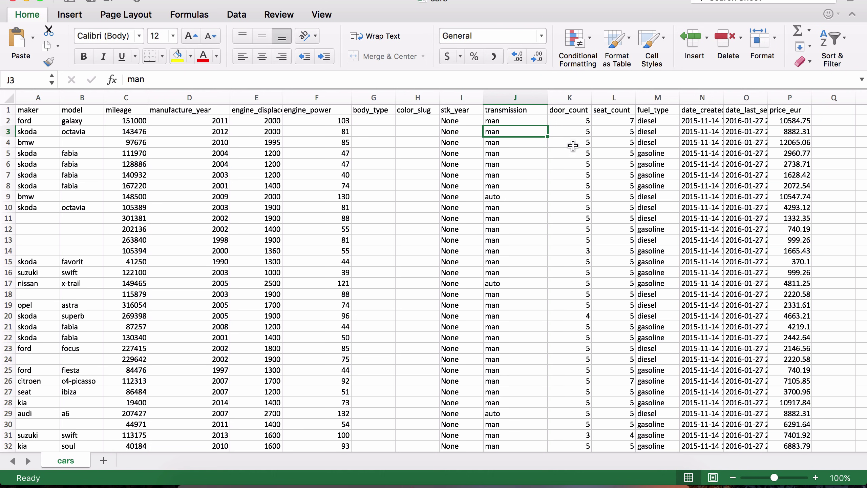
click(575, 122)
click(618, 124)
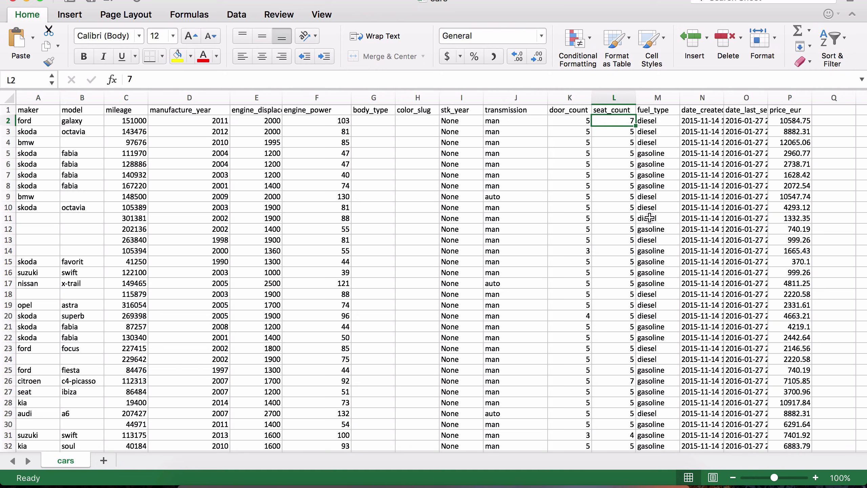
Inspect the date_created and price_eur columns and look through further price rows.
click(705, 134)
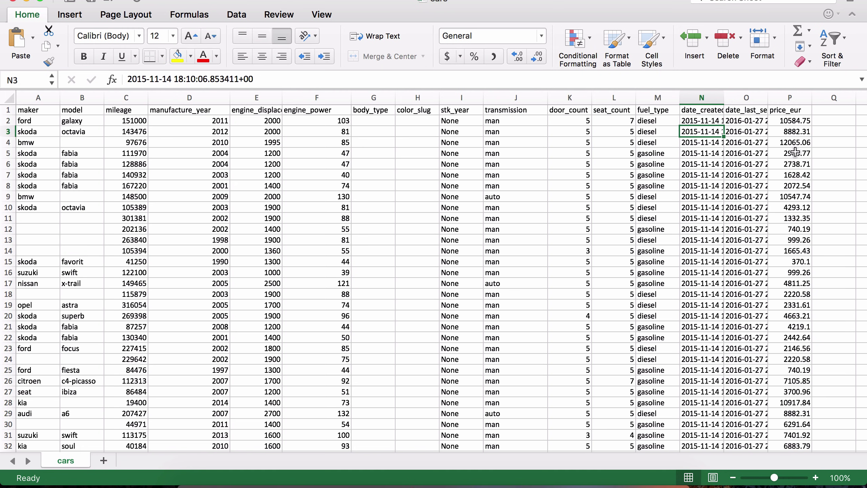
click(802, 123)
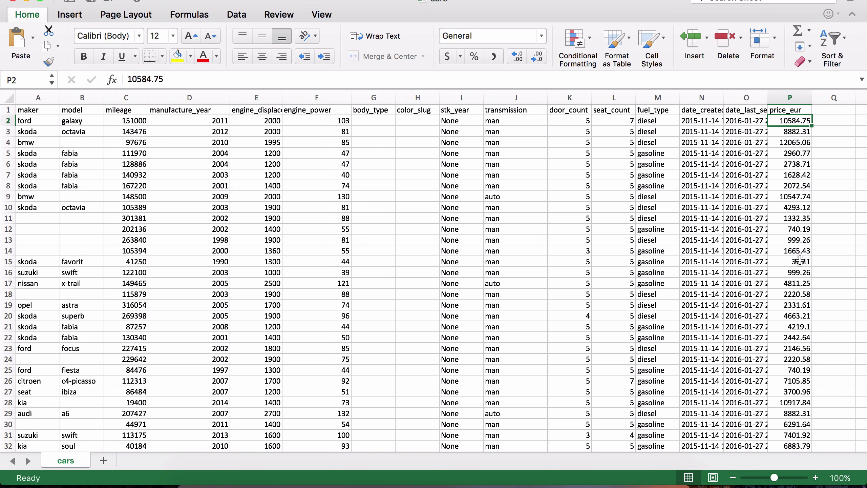
scroll(796, 313, down, 3)
scroll(797, 313, up, 3)
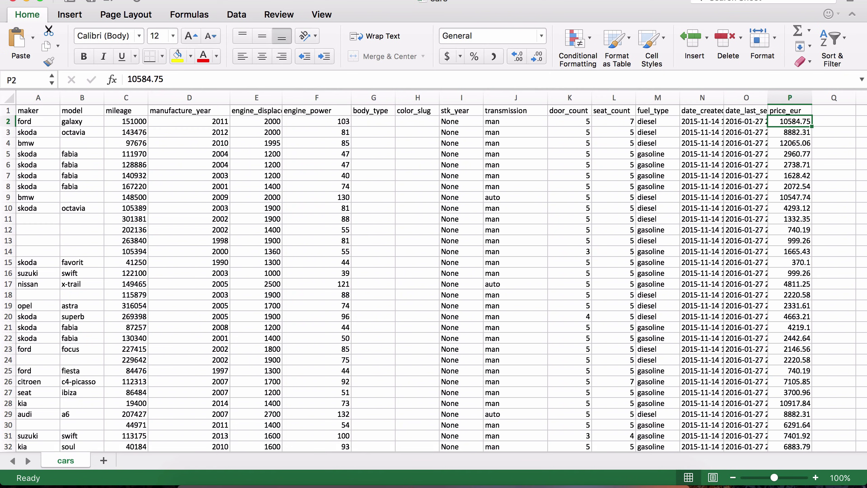
Close cars.csv without saving the changes and go back from the data folder to the home folder in Finder.
click(12, 2)
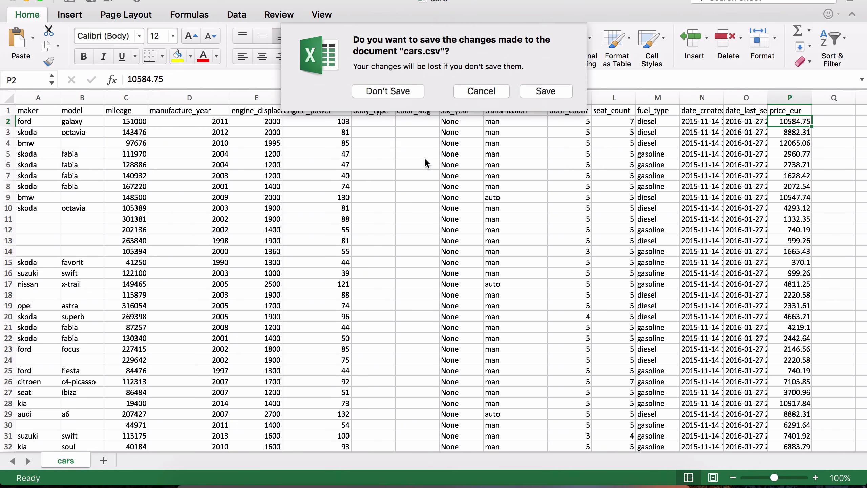
click(400, 89)
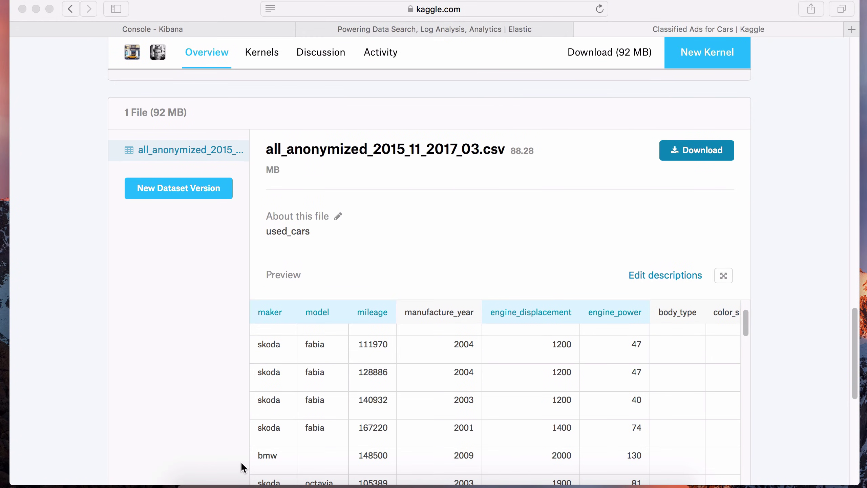
click(191, 484)
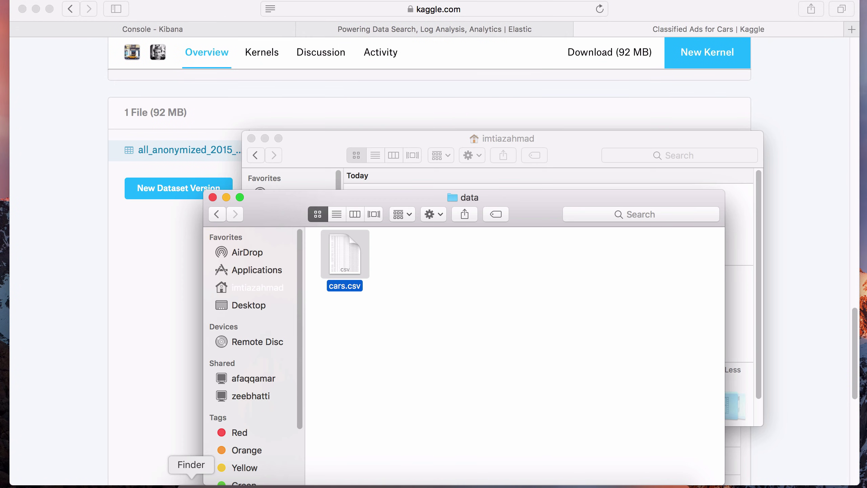
click(373, 356)
click(211, 212)
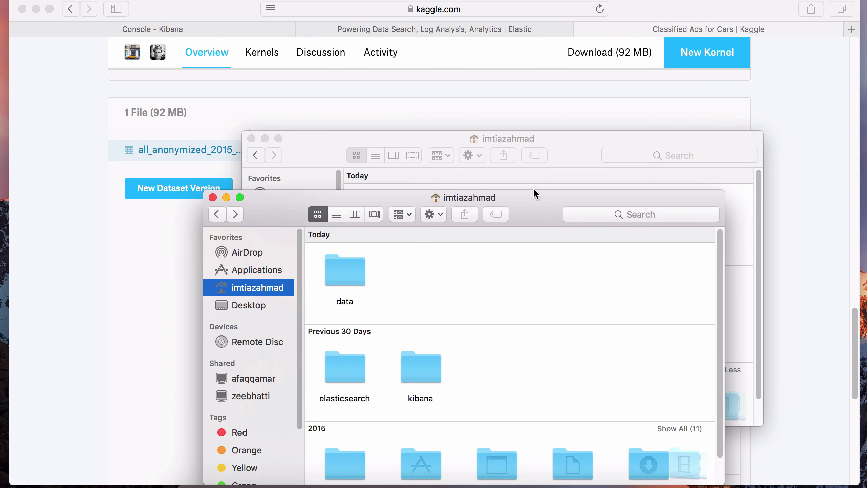
drag(534, 191, 537, 152)
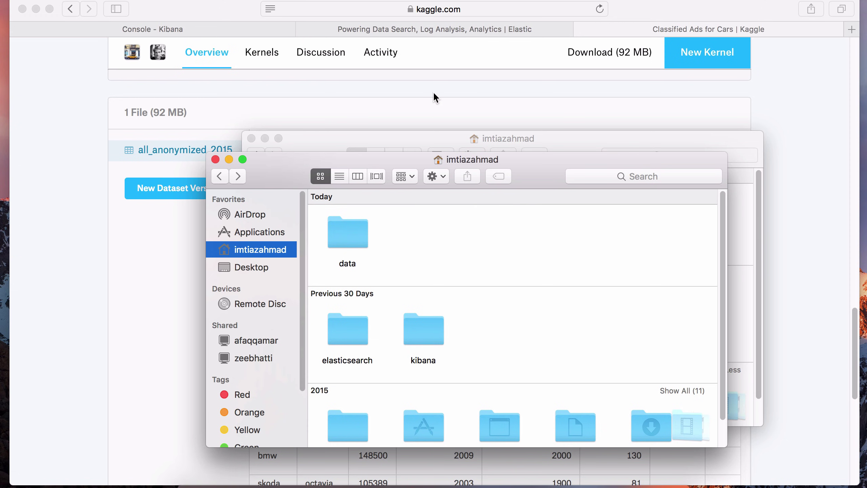
Return to the Elastic products page and open the download page for Logstash.
click(428, 28)
scroll(602, 286, down, 10)
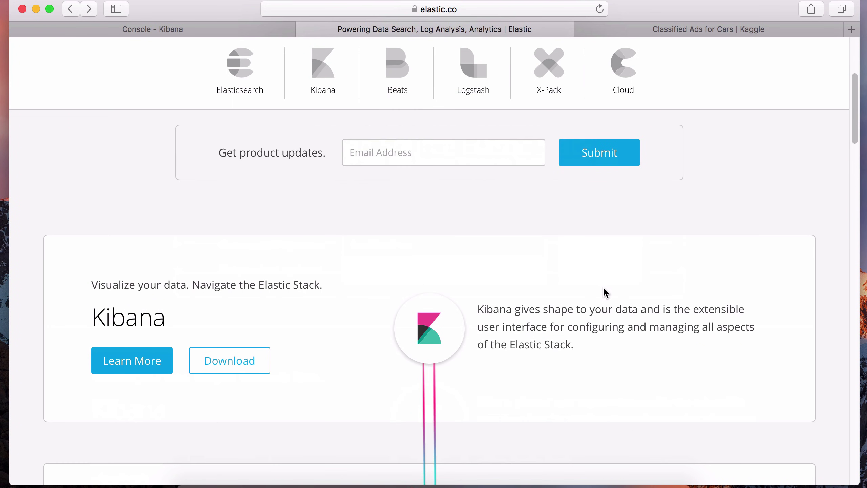
scroll(604, 288, down, 5)
scroll(560, 402, down, 4)
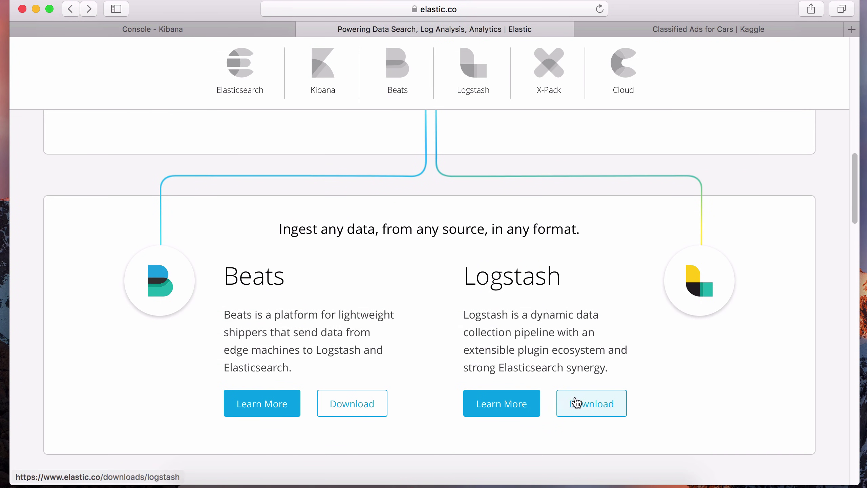
click(597, 418)
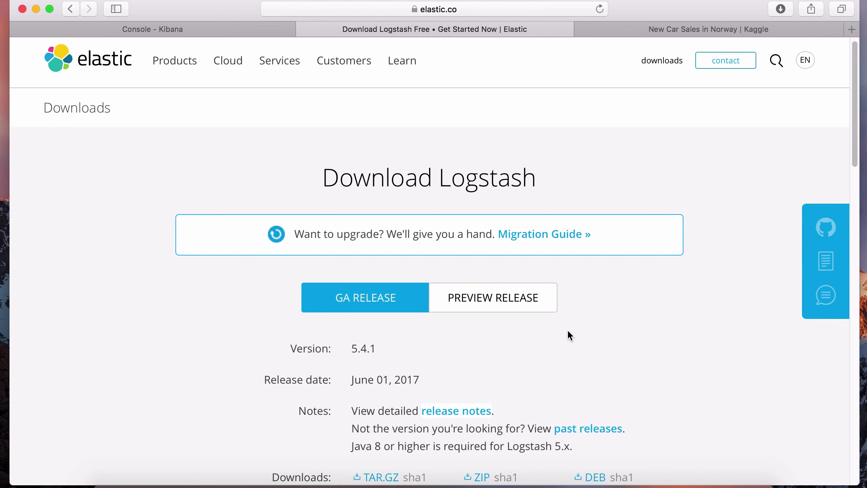
Read the Logstash installation steps, including the config file requirement and the bin/logstash -f logstash.conf run command.
scroll(466, 309, down, 3)
scroll(463, 305, down, 10)
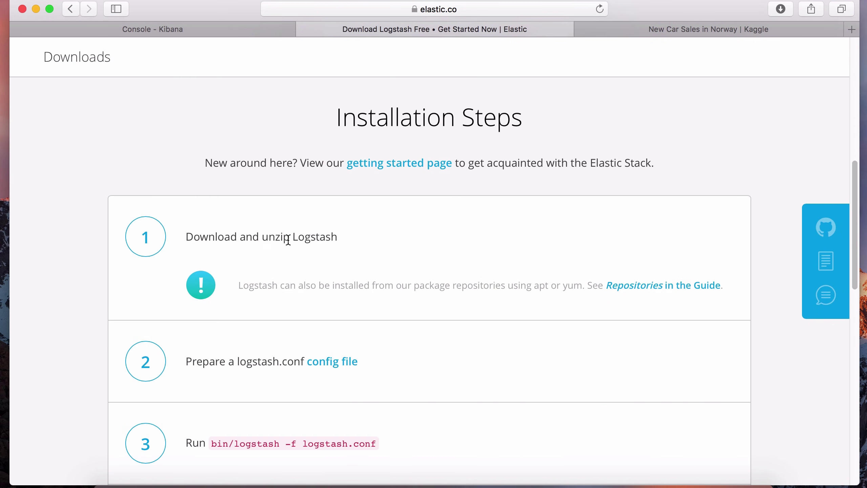
scroll(341, 243, down, 1)
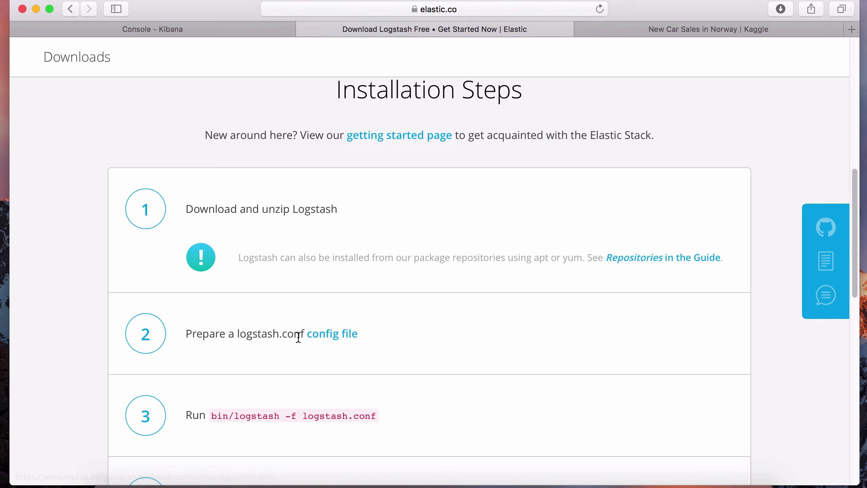
scroll(374, 341, down, 2)
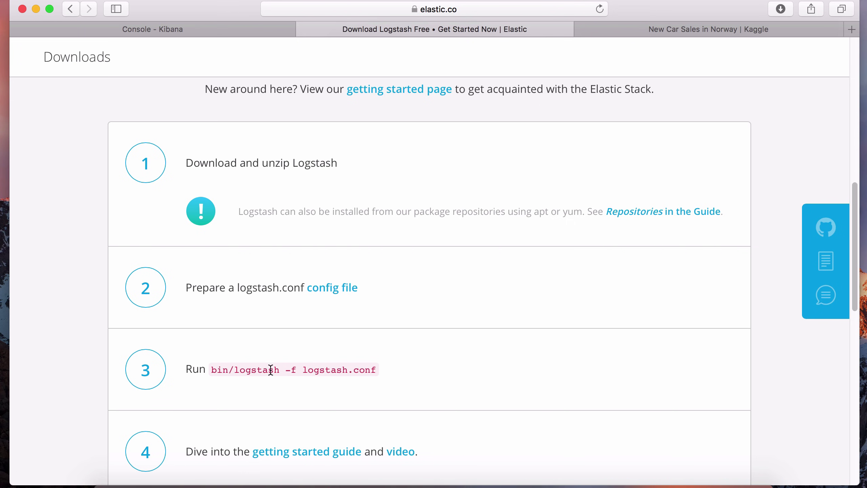
double_click(263, 370)
double_click(280, 371)
drag(377, 371, 302, 370)
click(395, 369)
scroll(397, 370, down, 1)
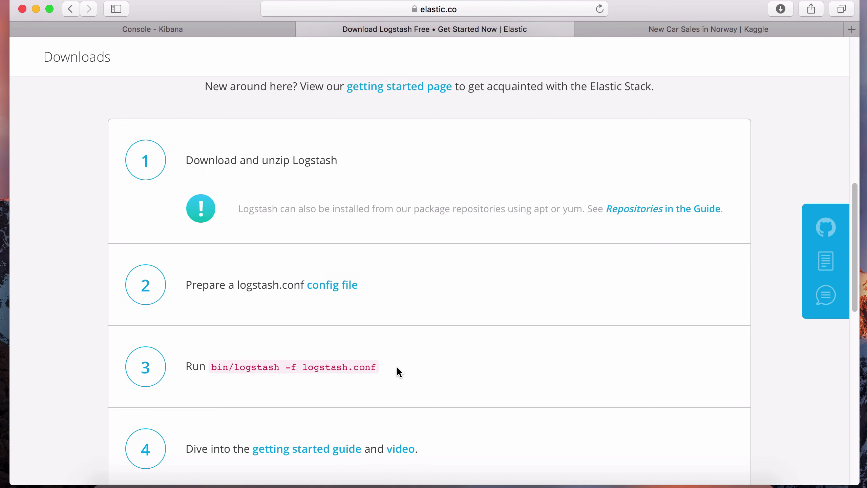
scroll(398, 368, down, 2)
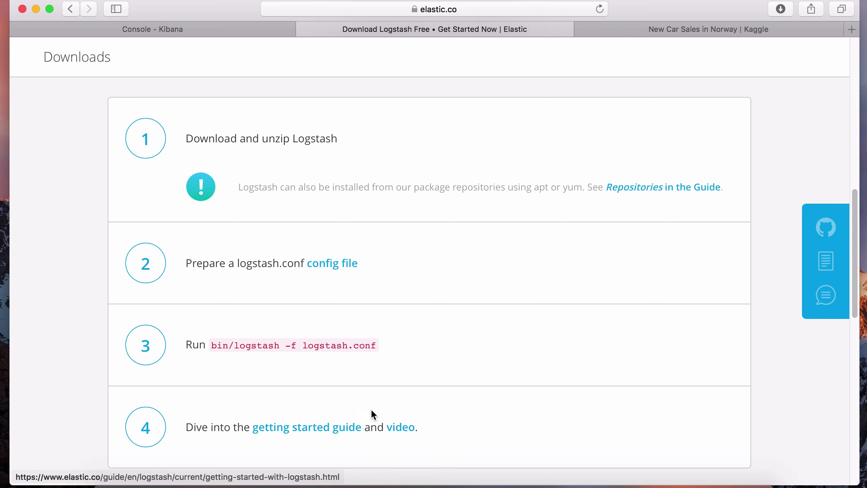
scroll(394, 278, up, 1)
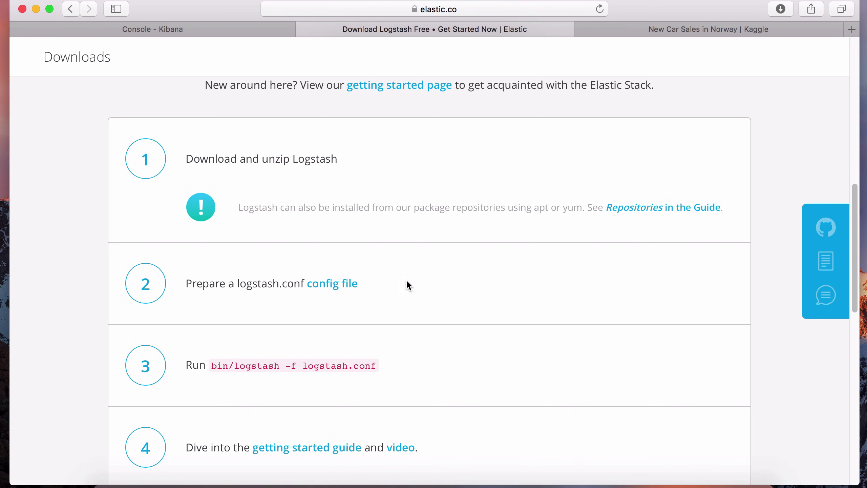
Download the Logstash 5.4.1 TAR.GZ package.
scroll(406, 280, up, 10)
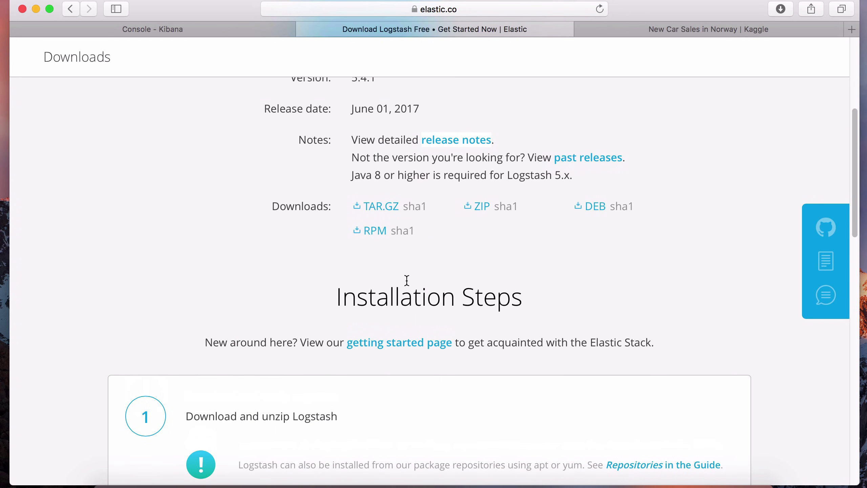
scroll(413, 270, up, 1)
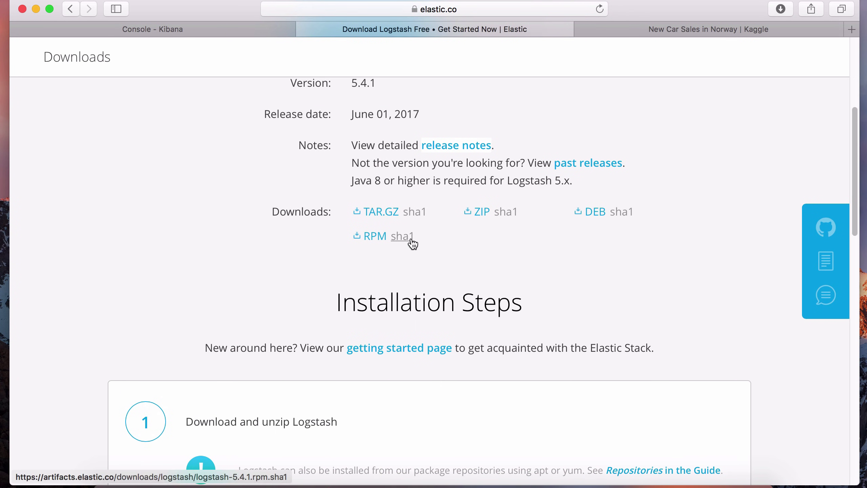
click(376, 217)
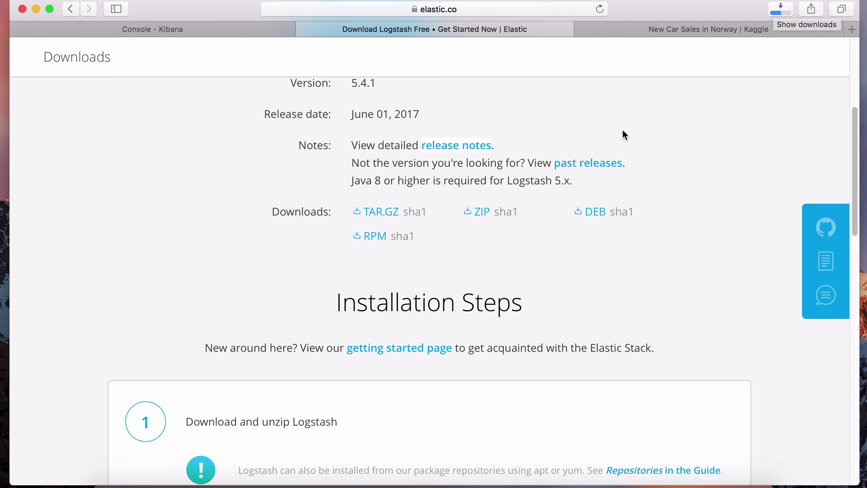
Reveal the downloaded logstash-5.4.1.tar in Finder, move it to the home folder and show that folder.
click(781, 9)
click(848, 67)
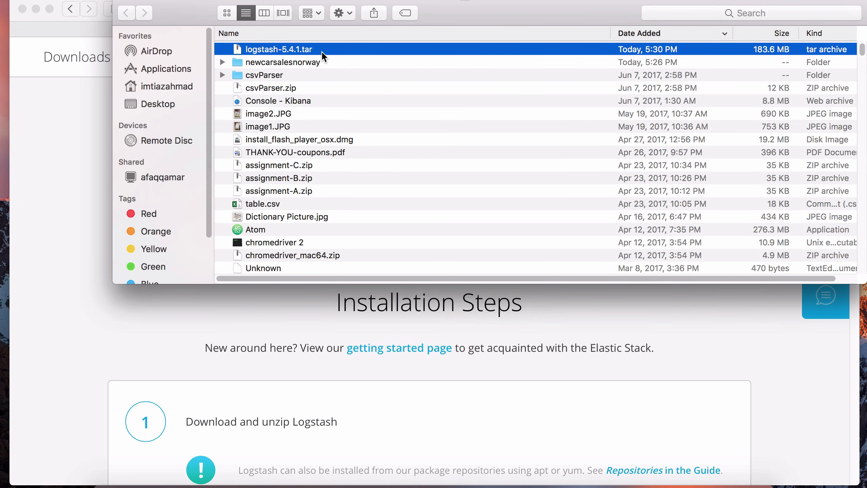
click(162, 85)
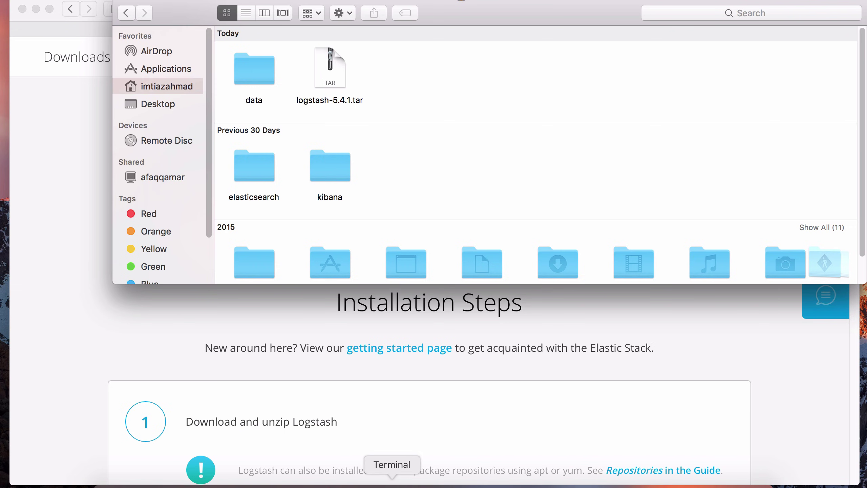
Switch to Terminal, open a new tab with the Basic settings, change to the home directory and list its contents.
click(392, 483)
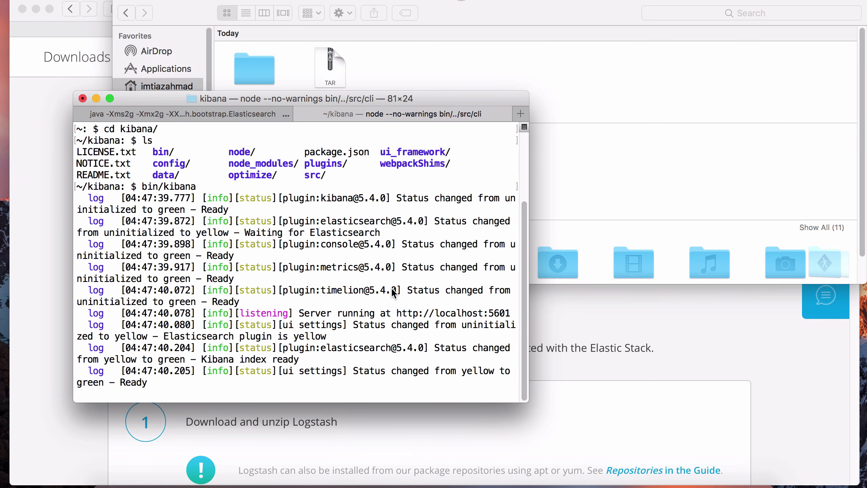
click(99, 0)
mouse_move(204, 9)
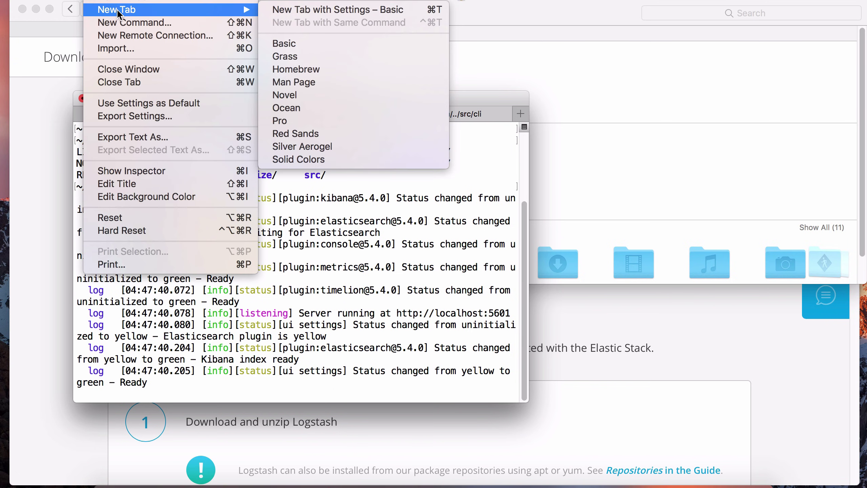
click(317, 12)
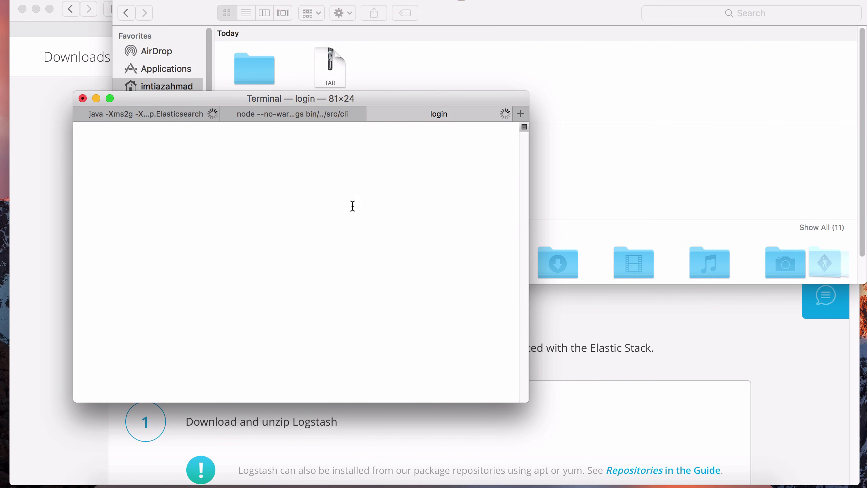
text(cd)
key(Return)
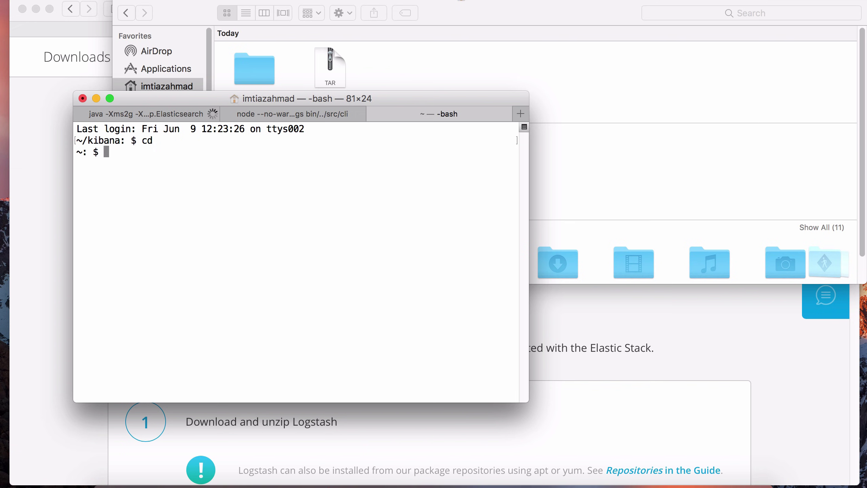
text(ls)
key(Return)
text(cd)
key(Return)
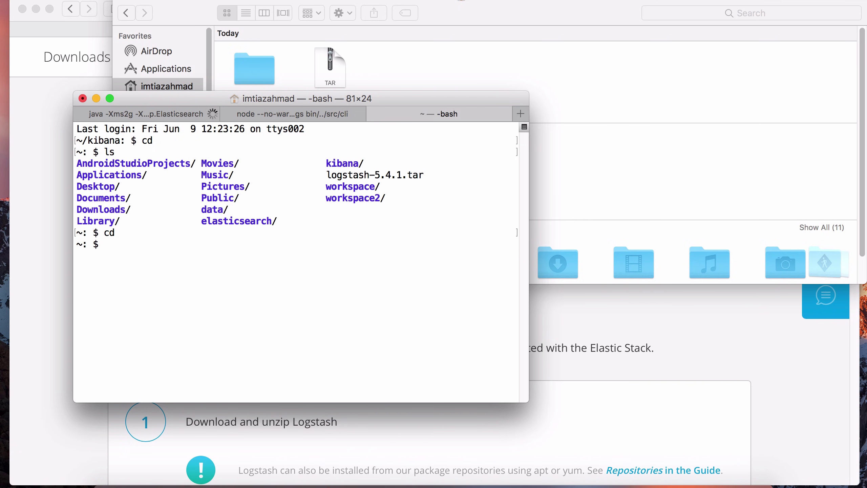
Extract the Logstash archive in the home directory with tar -xvf logstash-5.4.1.tar.
drag(425, 175, 322, 171)
drag(234, 209, 197, 210)
click(234, 212)
double_click(362, 176)
click(363, 176)
text(tar -xvf log)
key(Tab)
key(Return)
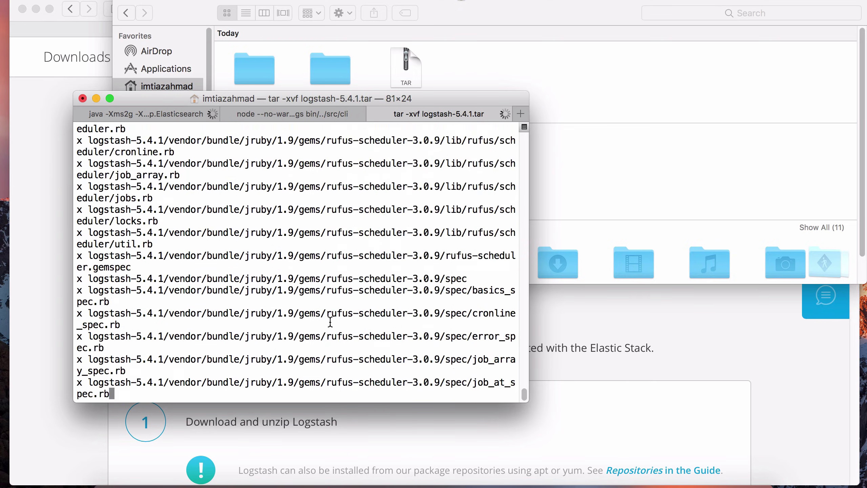
Move the Terminal window clear of Finder and check the extracted logstash-5.4.1 folder beside its archive.
drag(424, 96, 444, 163)
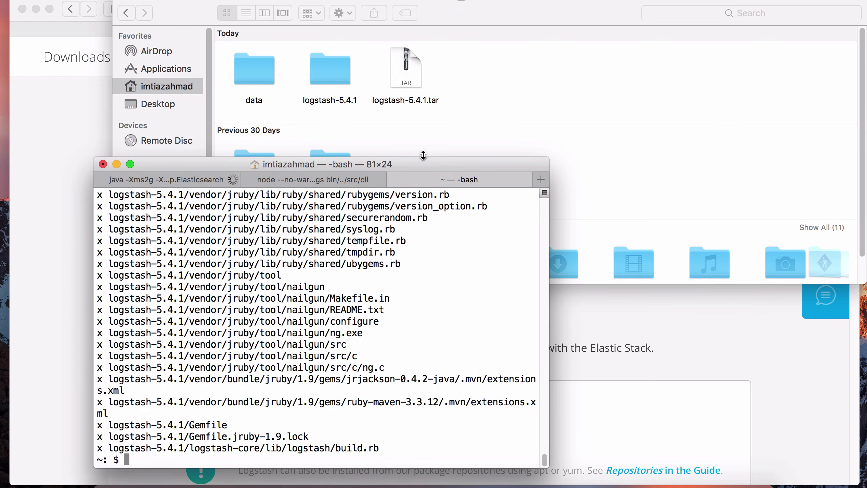
click(338, 77)
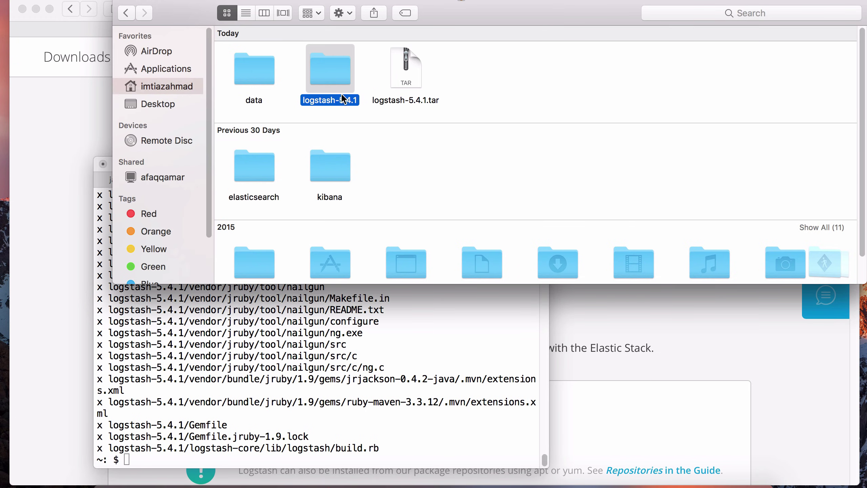
click(410, 88)
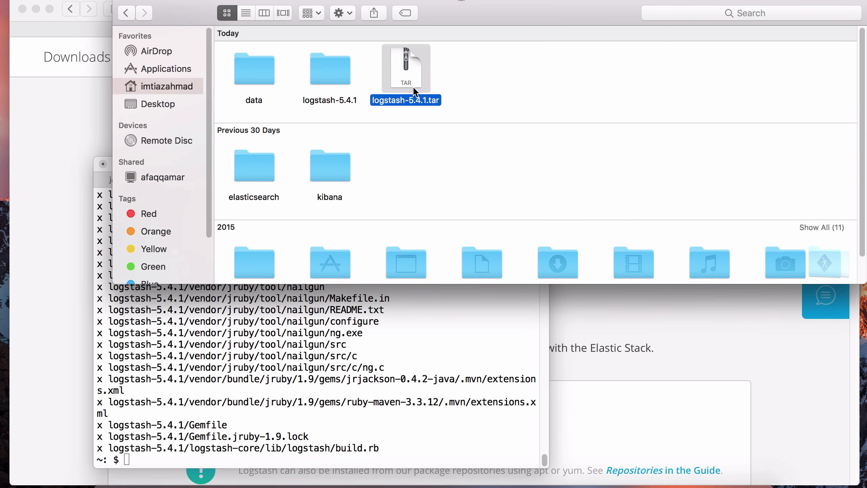
click(335, 82)
click(421, 349)
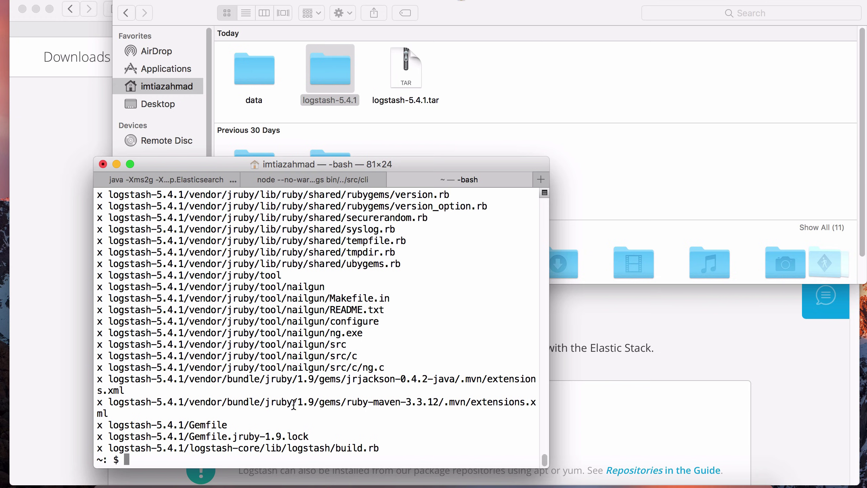
Close the extra Terminal tab, minimize the Terminal window and select the logstash-5.4.1 folder in Finder.
click(393, 179)
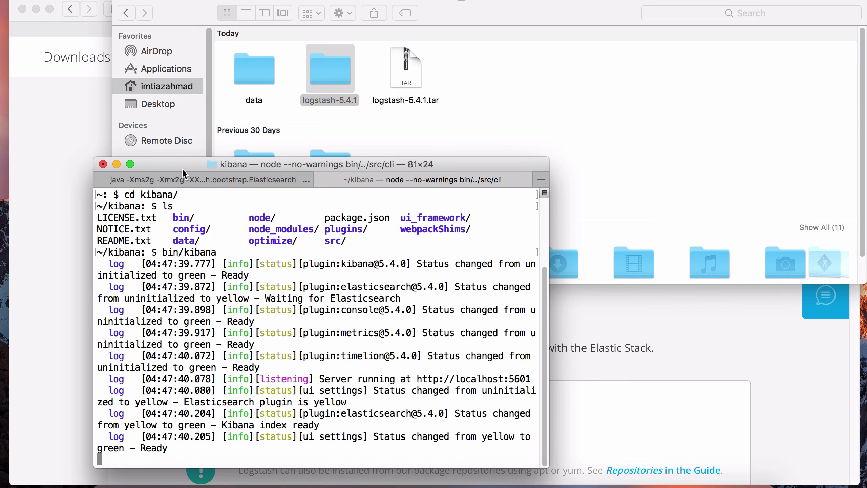
click(116, 164)
click(364, 117)
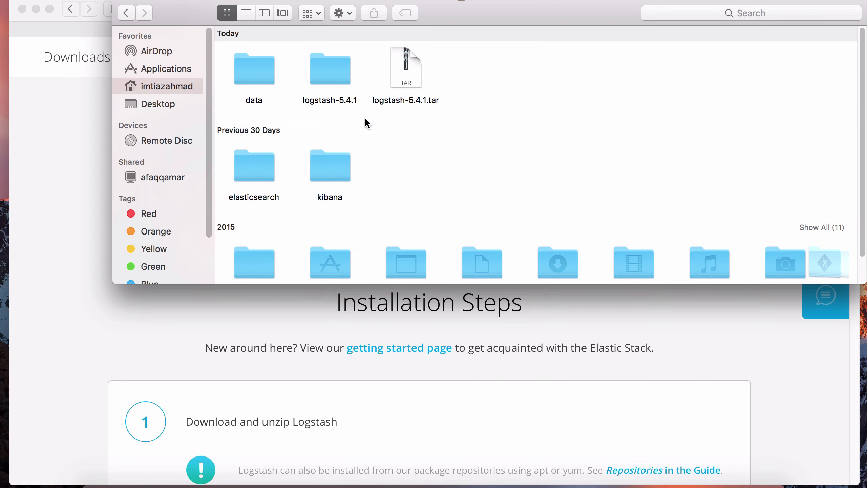
click(323, 66)
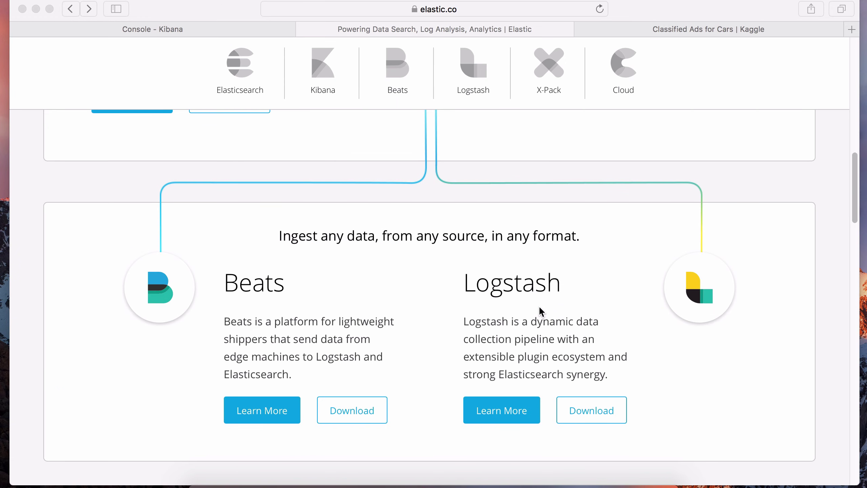
Go to the Learn section of the Elastic website in Safari and open the Elastic Stack documentation.
scroll(546, 313, up, 15)
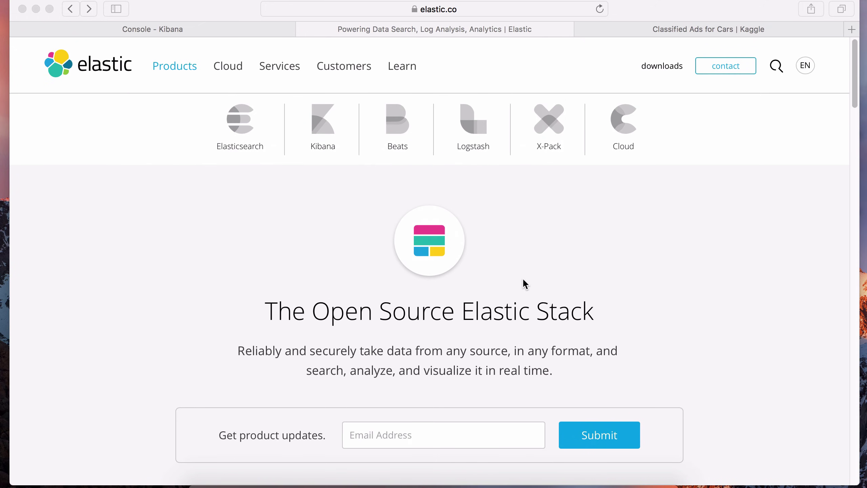
click(400, 67)
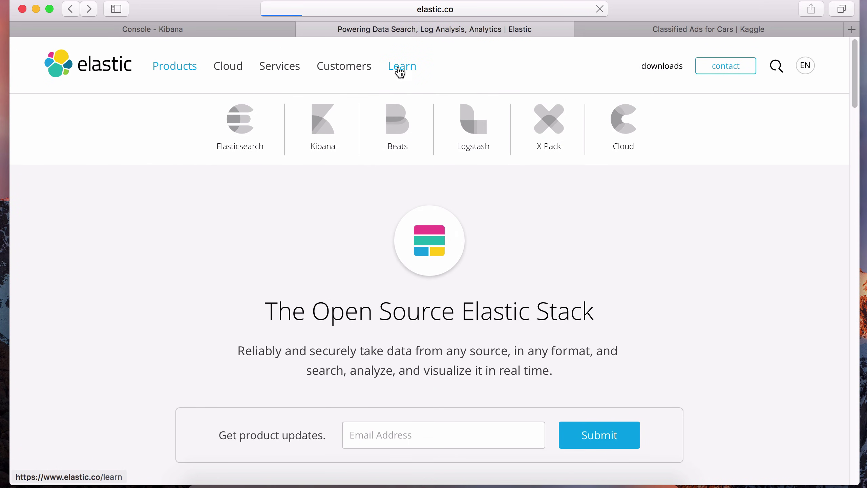
scroll(381, 184, down, 8)
scroll(384, 188, up, 7)
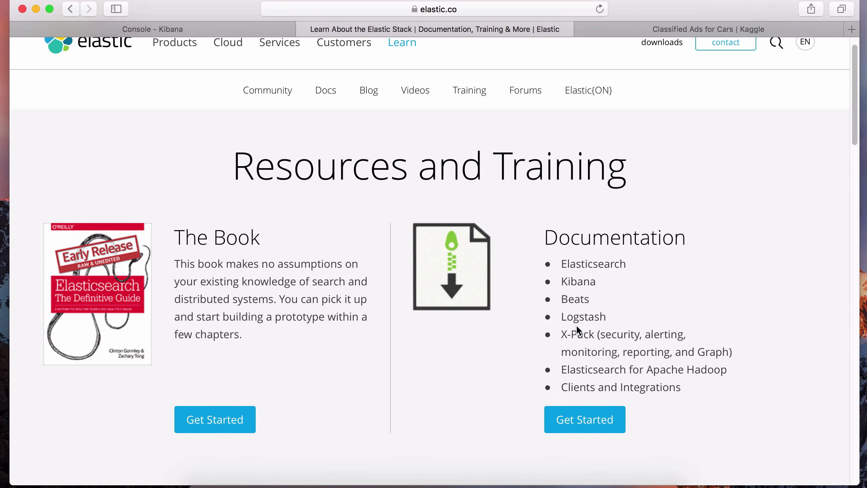
click(581, 417)
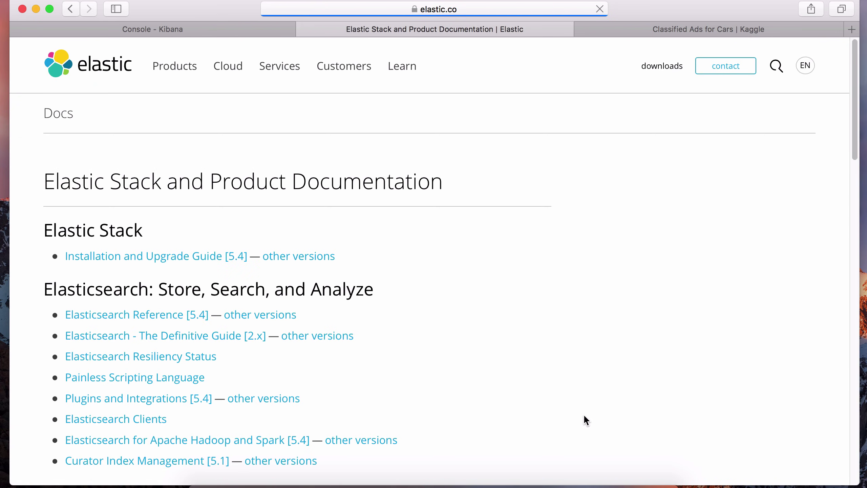
Open the Configuring Logstash chapter of the Logstash Reference [5.4] and bring its sample config file into view.
scroll(281, 337, down, 5)
scroll(228, 257, down, 6)
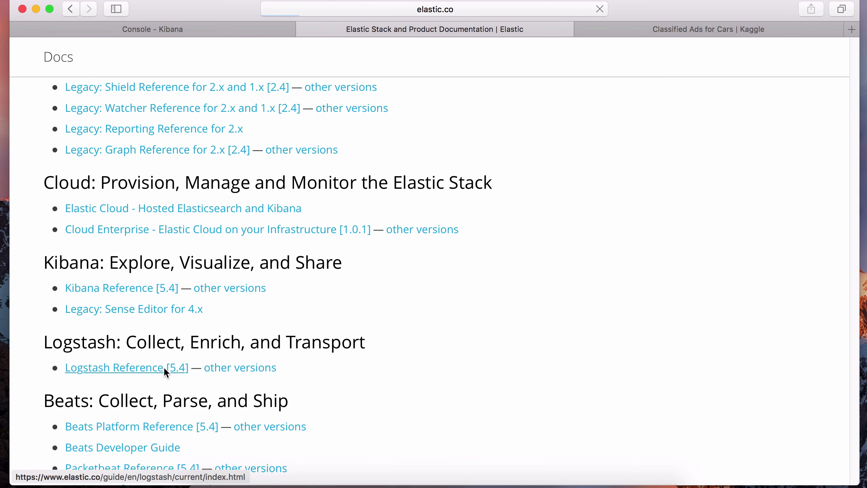
click(164, 371)
scroll(231, 295, down, 4)
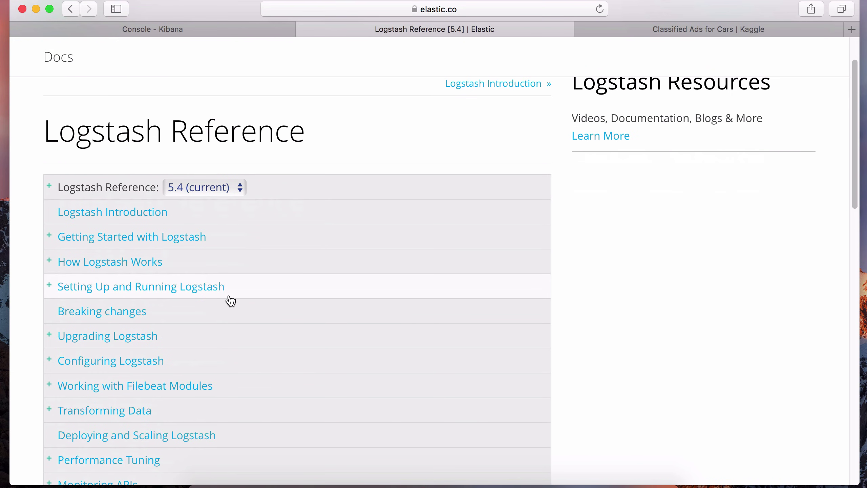
click(112, 362)
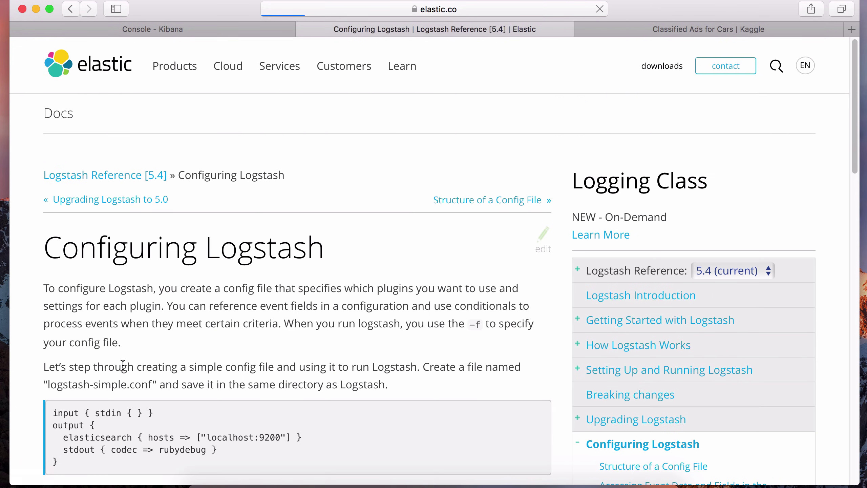
scroll(117, 363, down, 3)
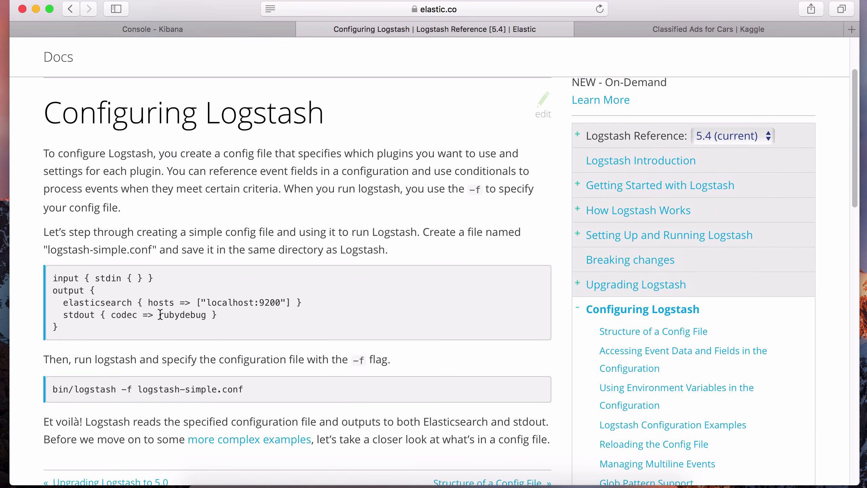
Examine the sample config's input and output sections and the bin/logstash -f logstash-simple.conf run command.
scroll(160, 309, down, 2)
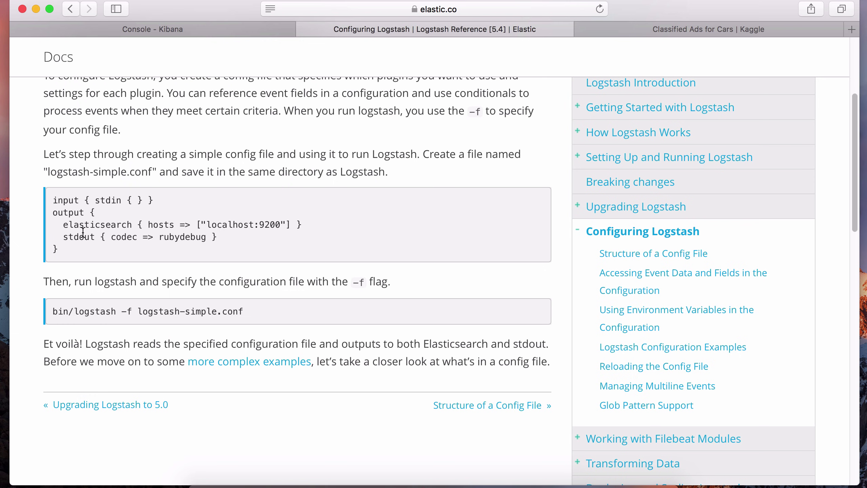
double_click(64, 200)
drag(95, 201, 137, 201)
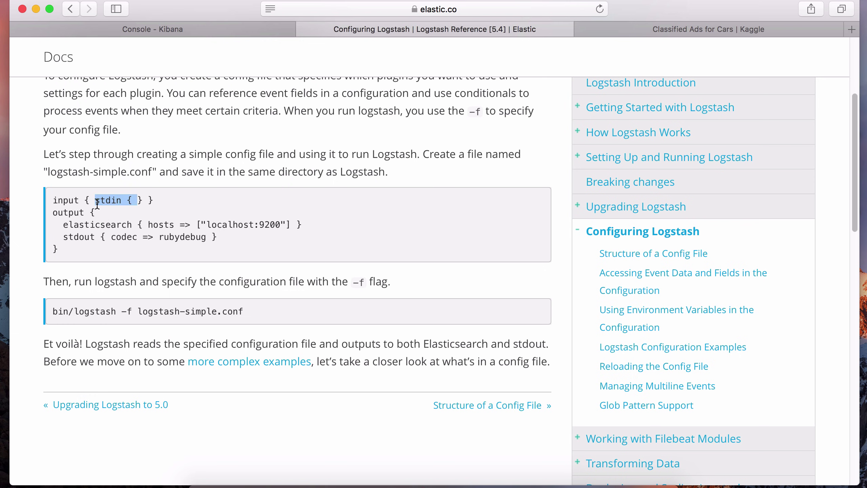
click(99, 200)
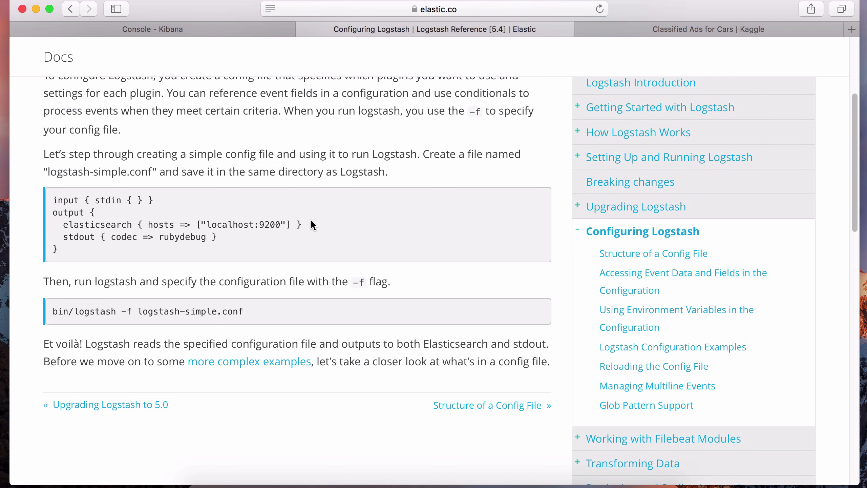
drag(257, 310, 51, 311)
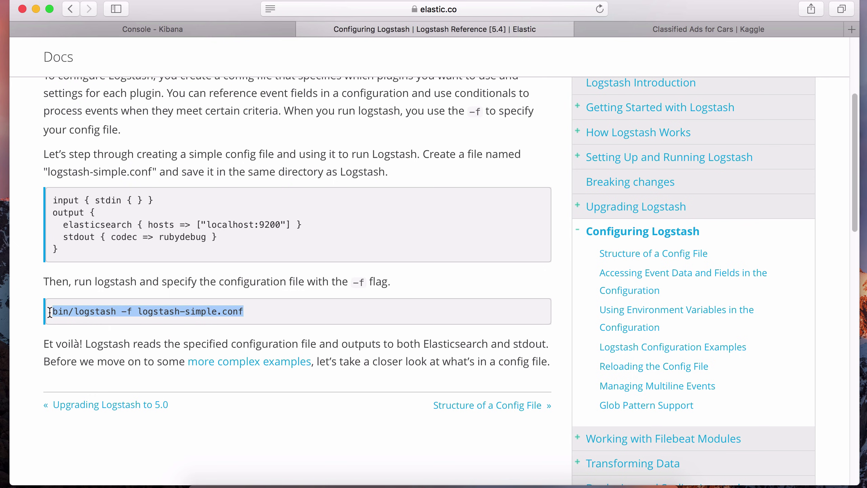
click(53, 311)
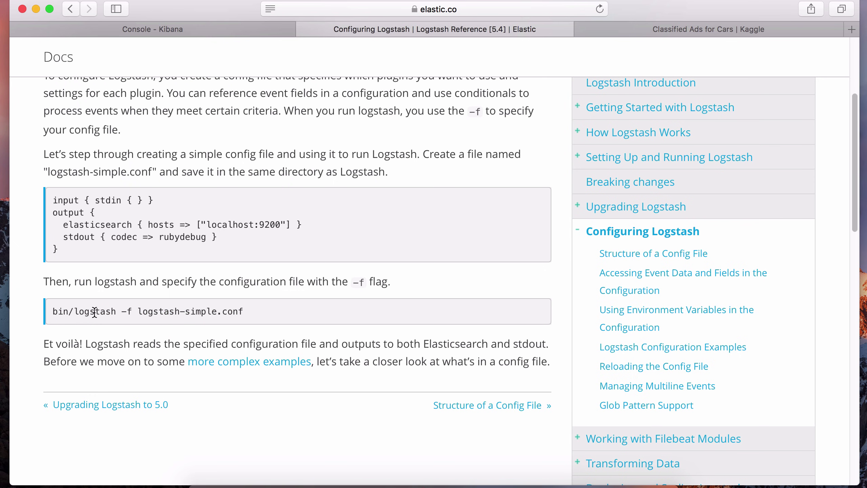
double_click(123, 311)
click(149, 313)
Open the Structure of a Config File page and examine the input, filter and output sections of its example.
click(500, 406)
scroll(223, 330, down, 8)
scroll(138, 321, up, 3)
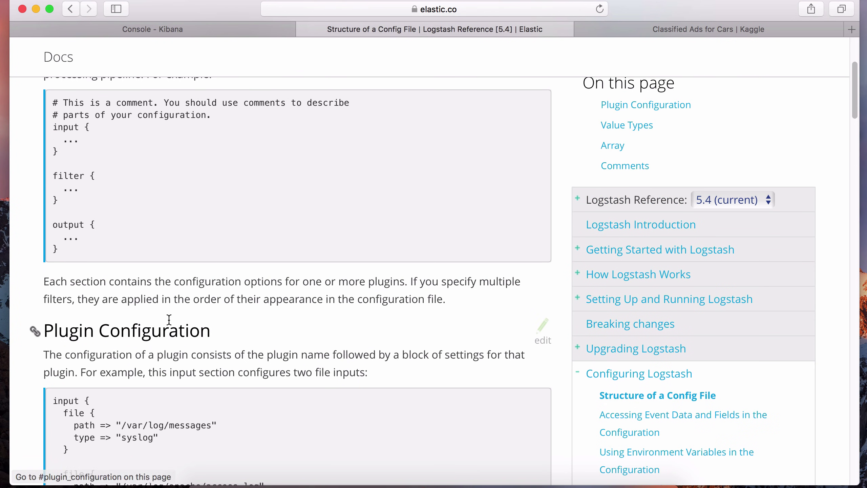
scroll(141, 319, up, 1)
drag(84, 263, 45, 243)
drag(69, 308, 52, 289)
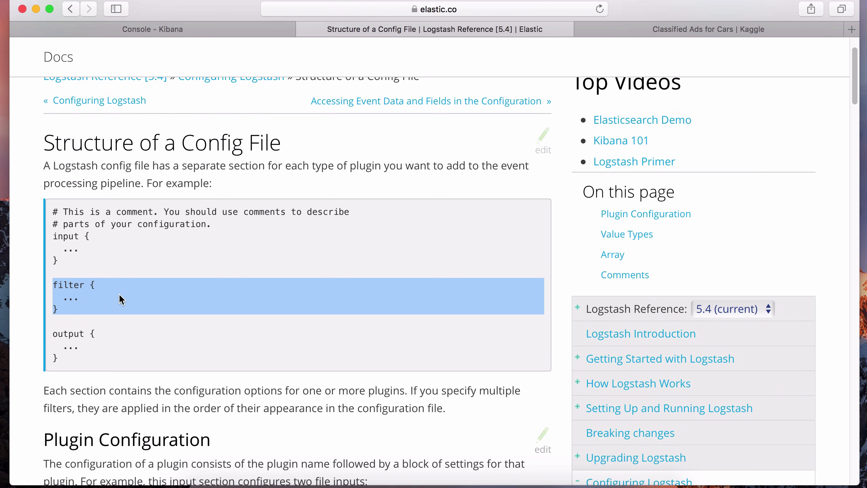
mouse_move(78, 353)
mouse_down()
mouse_move(58, 346)
mouse_move(73, 345)
mouse_up()
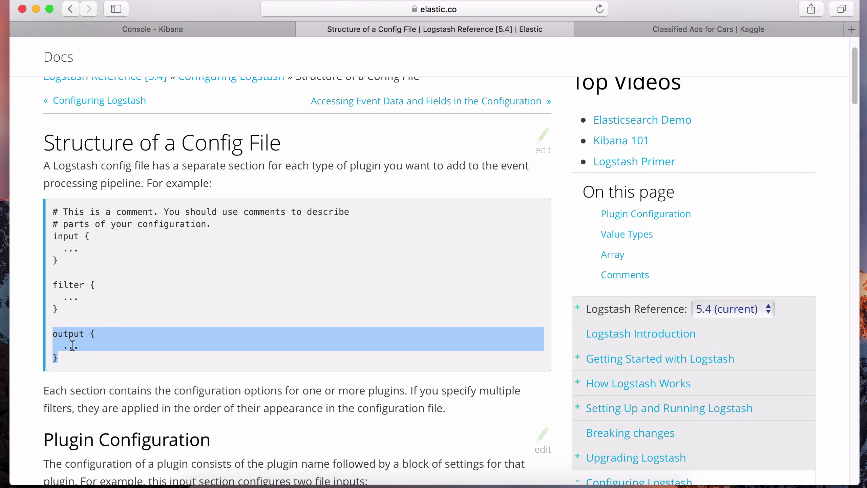
click(94, 346)
Examine the Plugin Configuration example, focusing on the file input plugin and its path setting.
scroll(103, 347, down, 5)
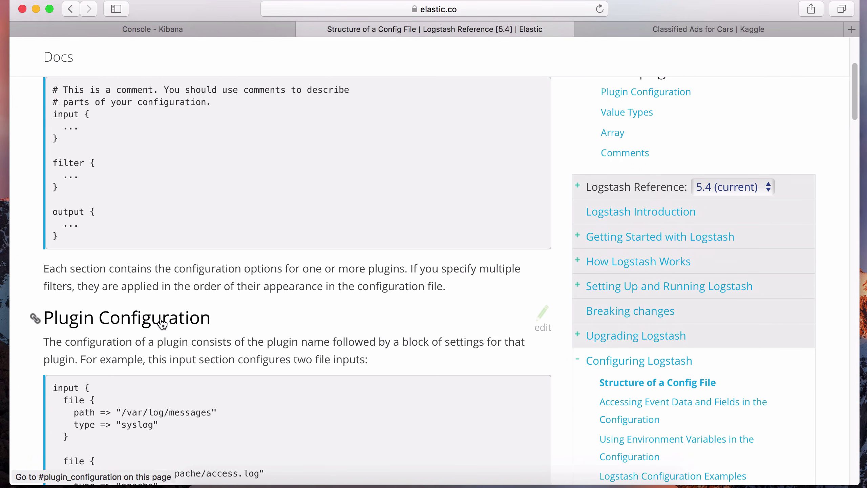
scroll(154, 277, down, 3)
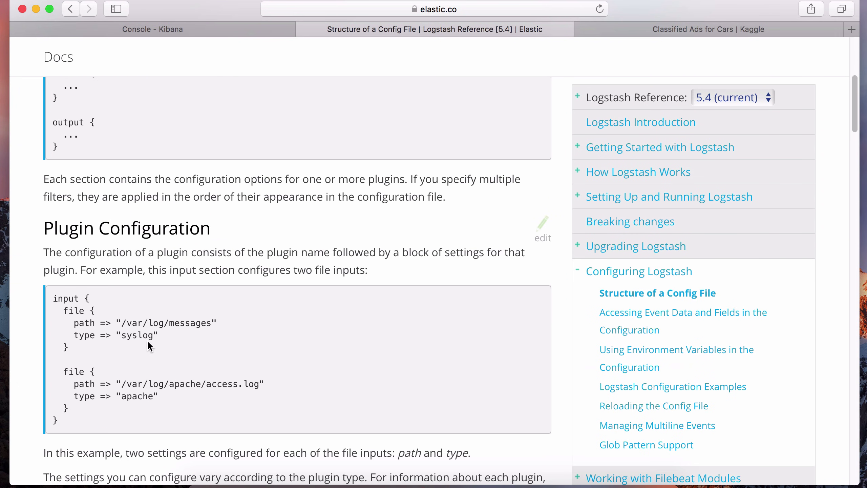
scroll(147, 343, down, 1)
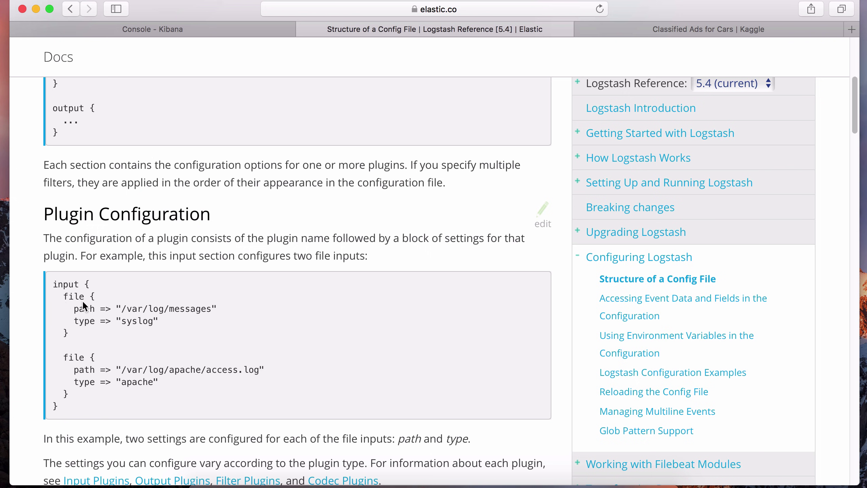
double_click(74, 296)
click(90, 299)
double_click(78, 308)
click(88, 317)
scroll(102, 259, down, 5)
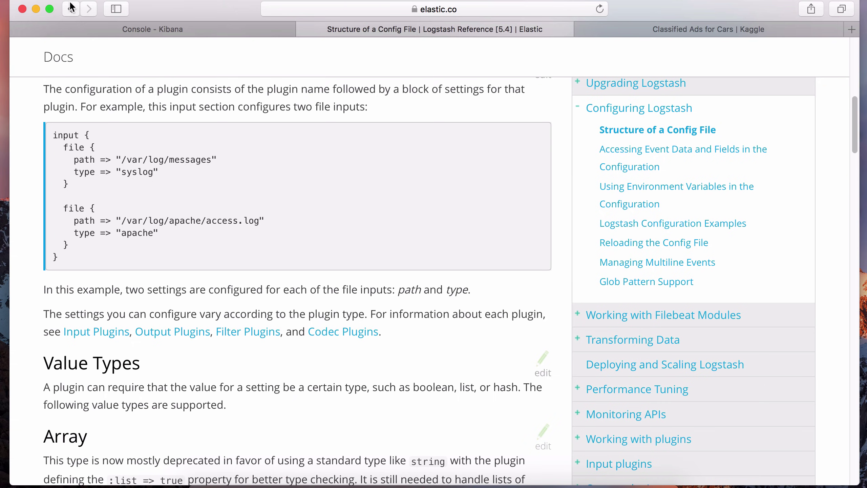
Switch to Sublime Text 2 and save the empty untitled file as logstash_cars.config in the home directory's data folder.
click(227, 476)
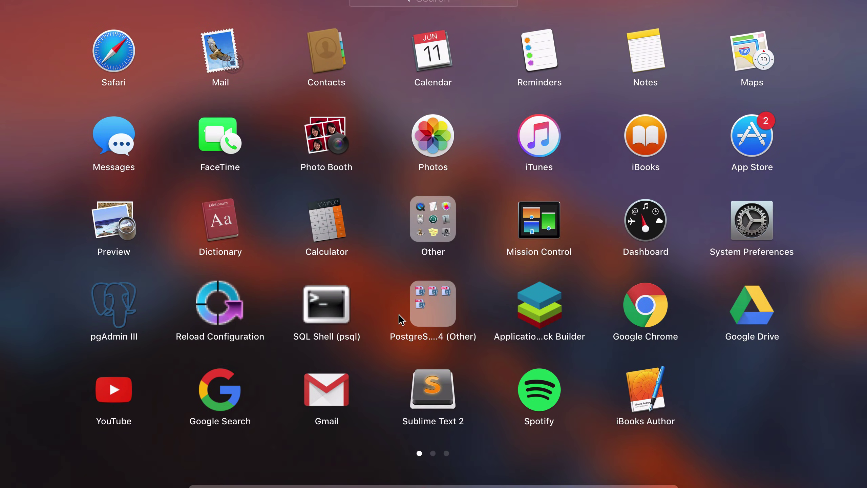
click(439, 394)
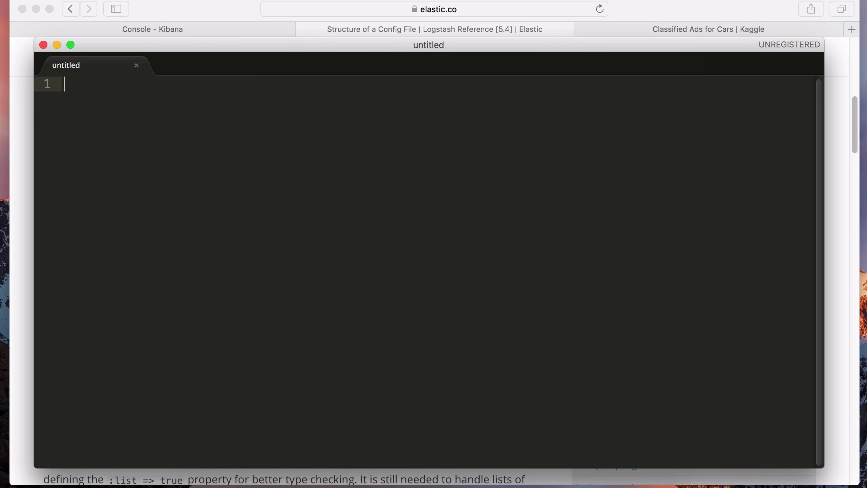
click(122, 0)
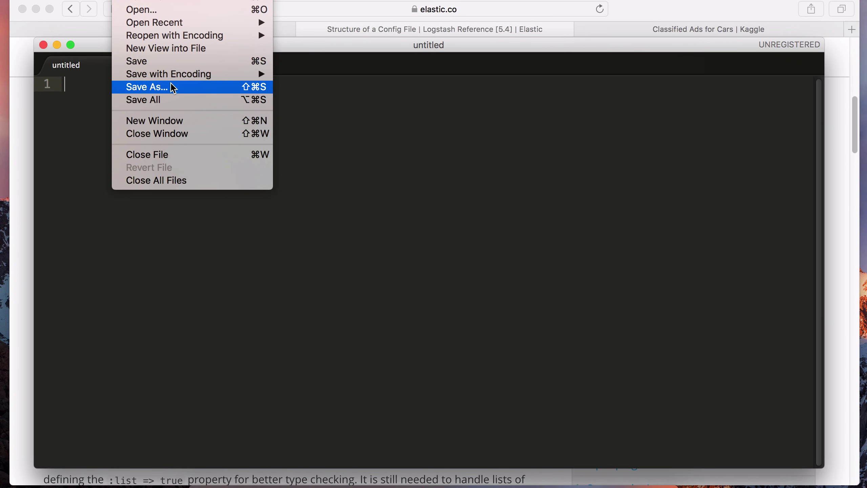
click(173, 88)
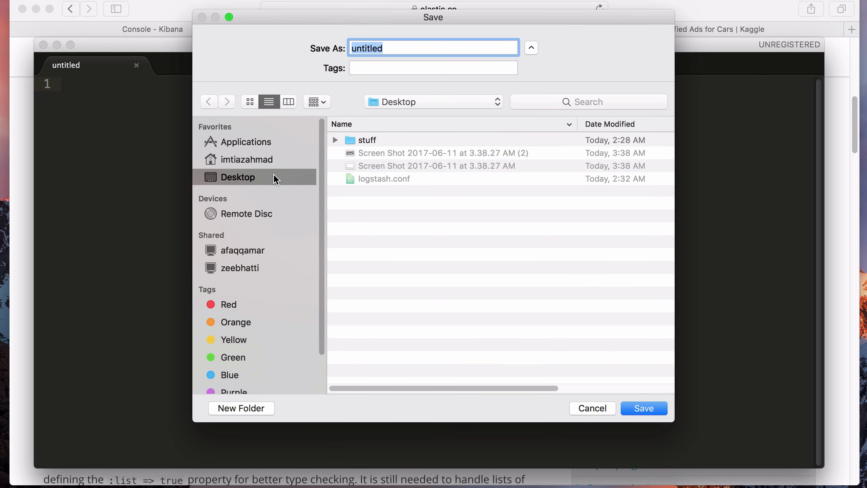
click(271, 165)
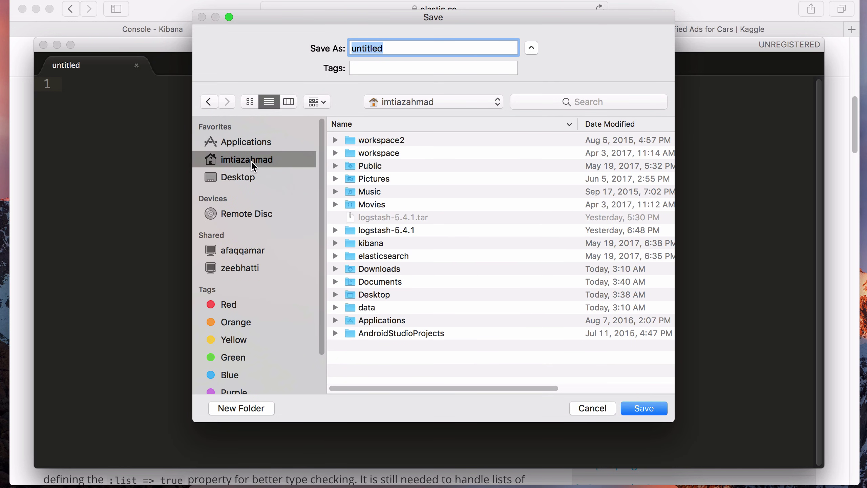
double_click(373, 306)
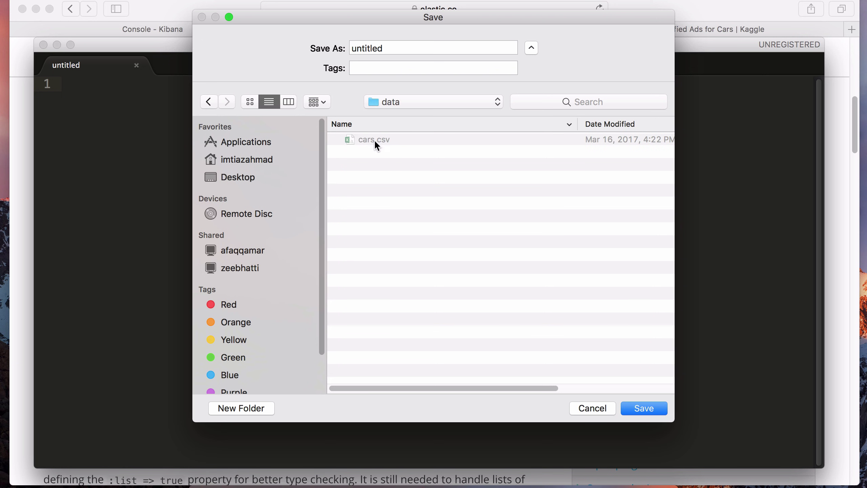
drag(385, 49, 350, 45)
text(logstash.config)
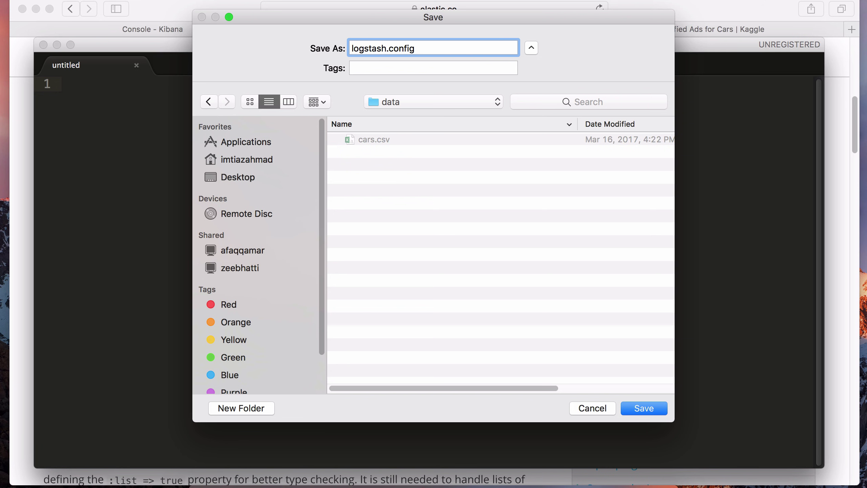
text(_cars)
click(644, 409)
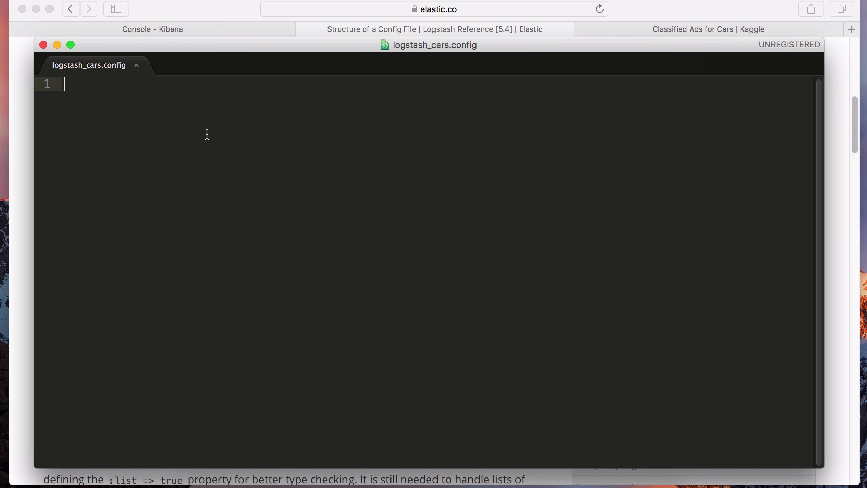
Add an input block containing a nested file block to logstash_cars.config.
text(input {)
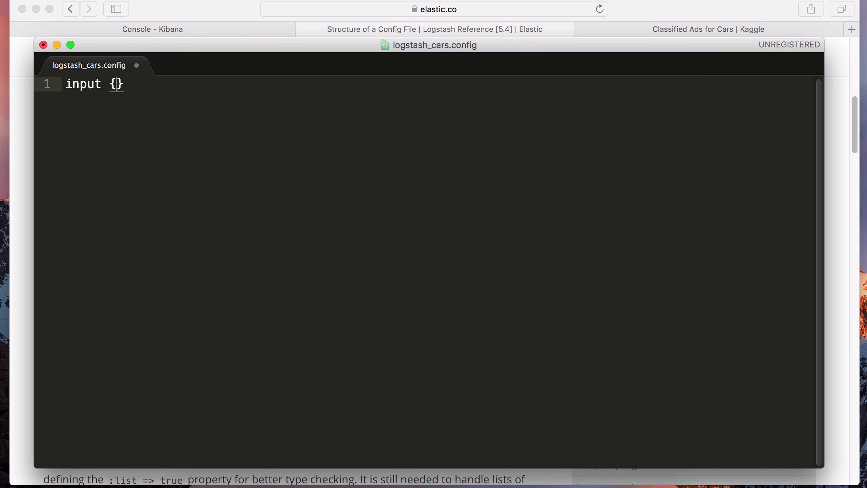
key(Return)
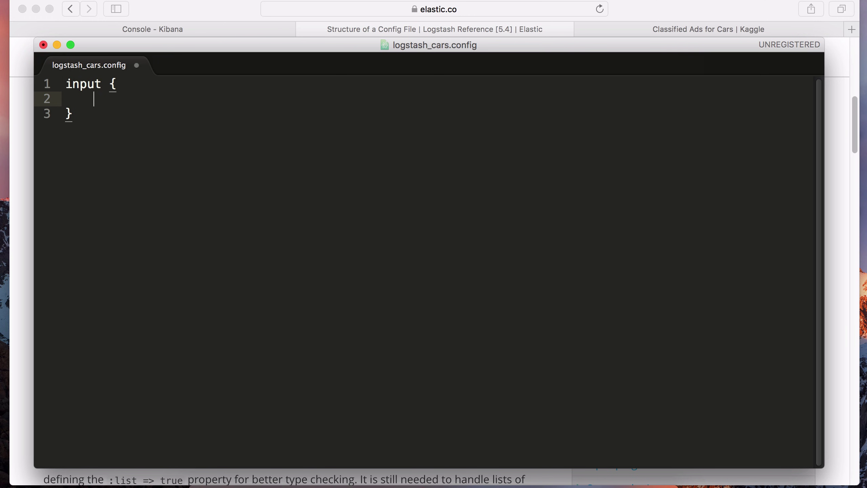
text(file {)
key(Return)
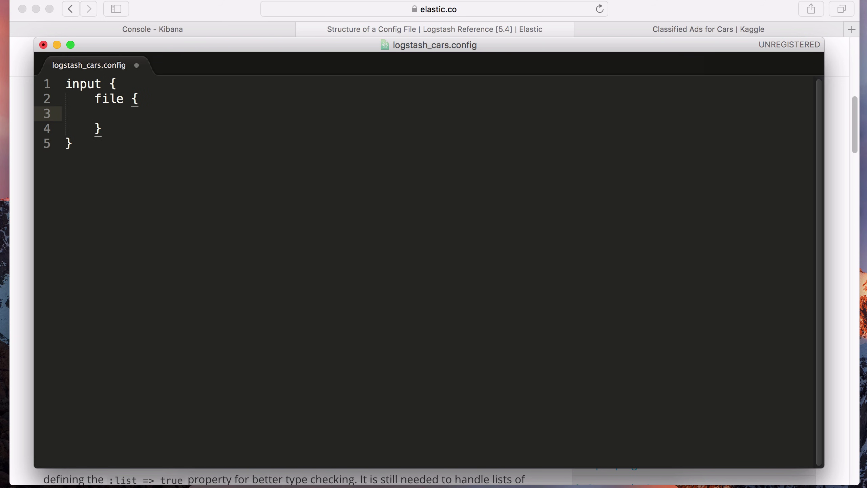
Set the file block's path to the quoted absolute path of cars.csv in the home directory's data folder.
key(Tab)
text(path =>)
double_click(163, 114)
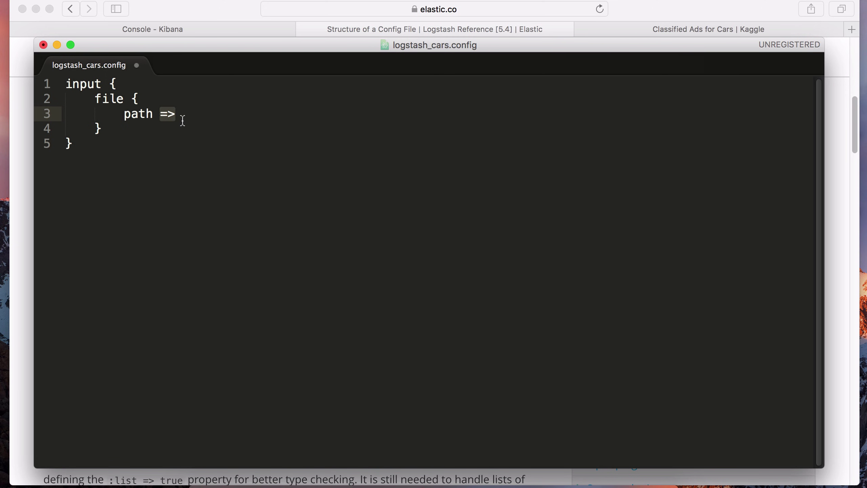
double_click(136, 114)
click(182, 113)
text(")
text(/)
text(U)
text(sers/)
text(imtiazahma)
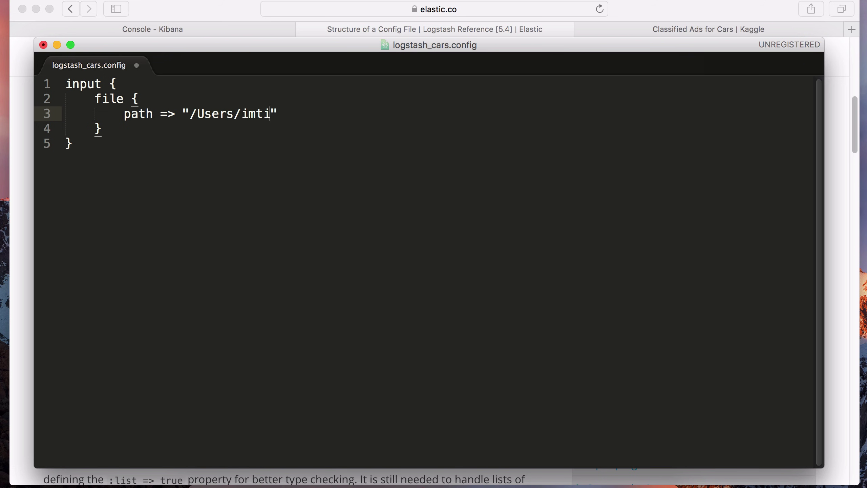
text(d/data)
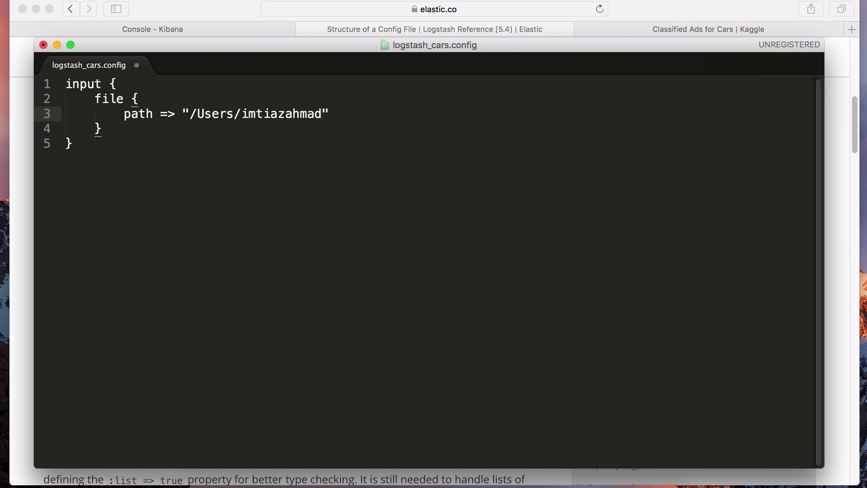
text(/cars.csv)
key(Right)
Add start_position => "beginning" on a new line below the path setting.
key(Return)
text(st)
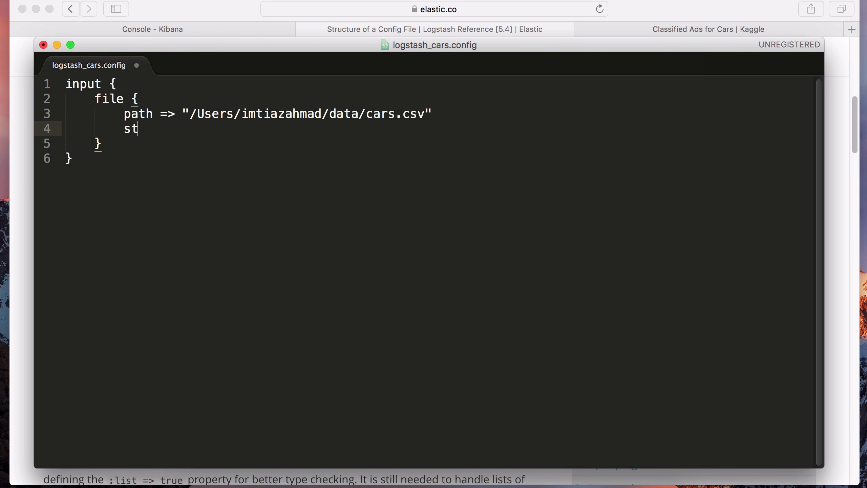
text(art_positi)
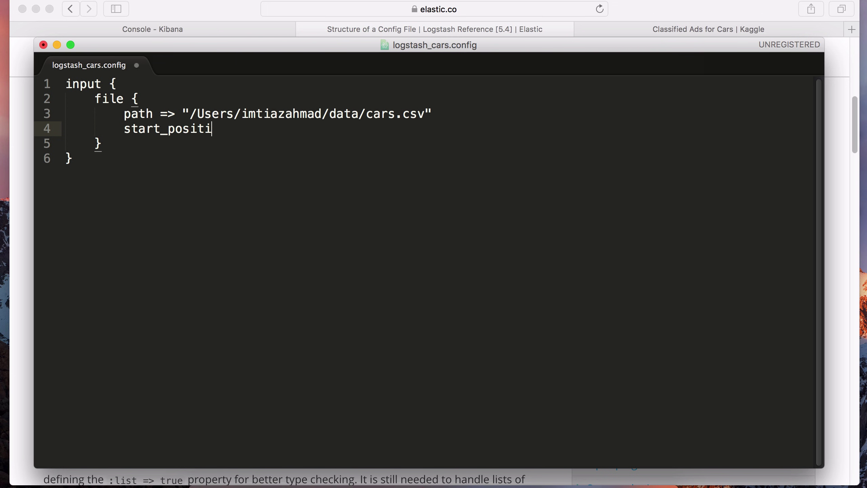
text(on => "beginning)
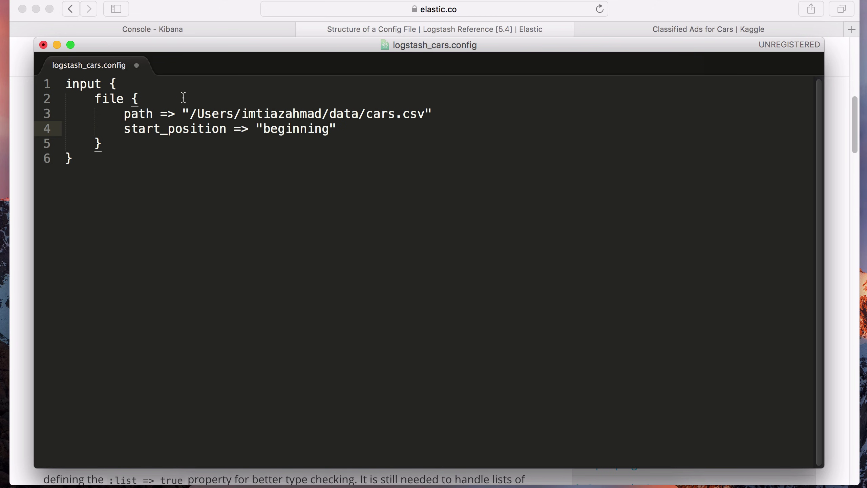
double_click(300, 129)
click(353, 130)
Add sincedb_path => "/dev/null" on a new line below the start_position setting.
key(Return)
text(sincedb_path => "/dev/)
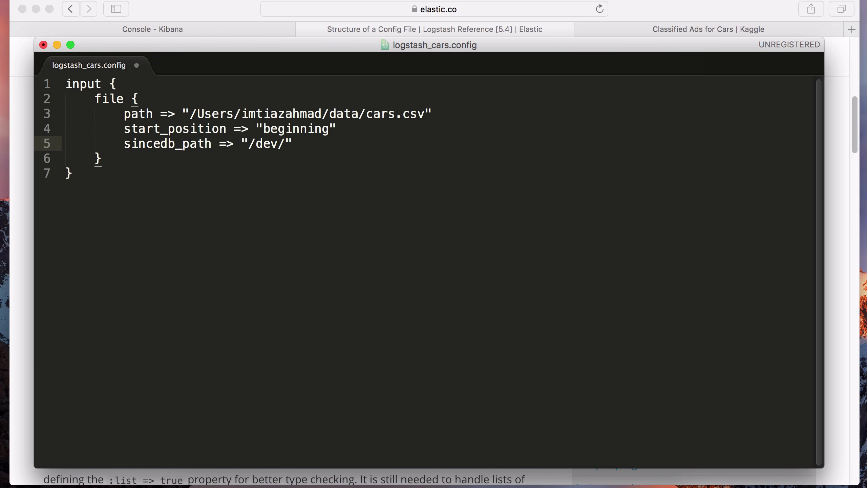
text(null)
Add a filter block with empty lines inside directly below the closing brace of the input block.
click(186, 175)
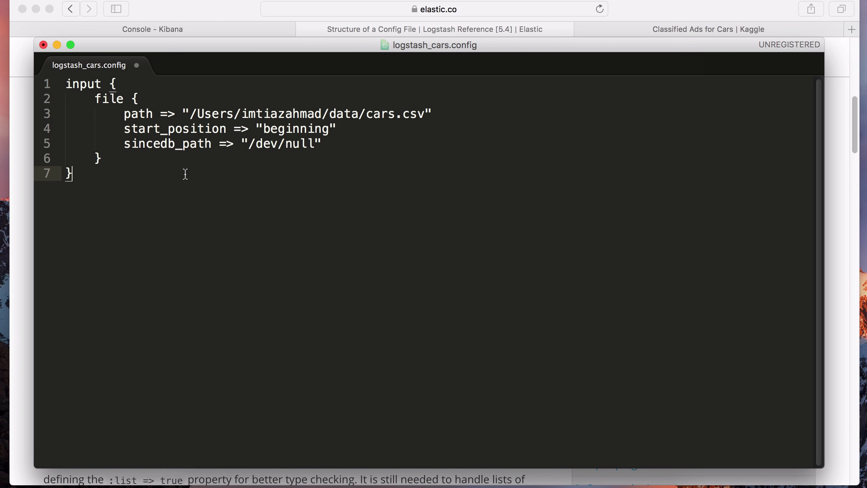
key(Return)
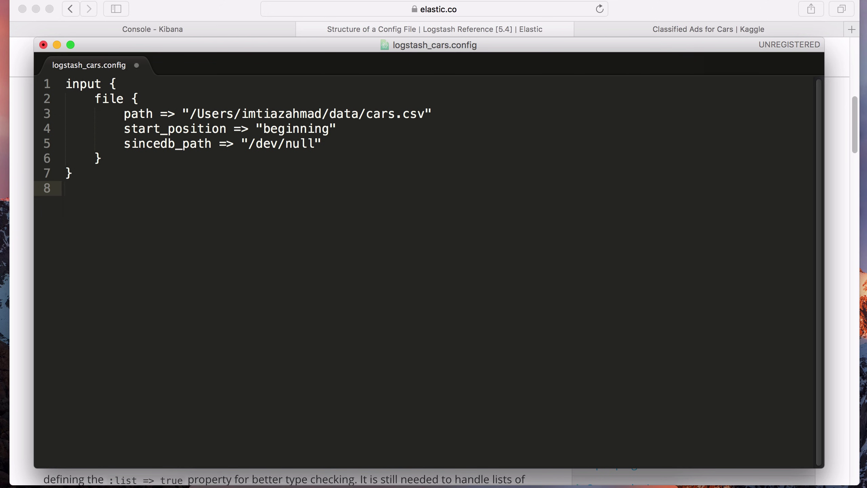
text(filter {)
key(Return)
key(Return)
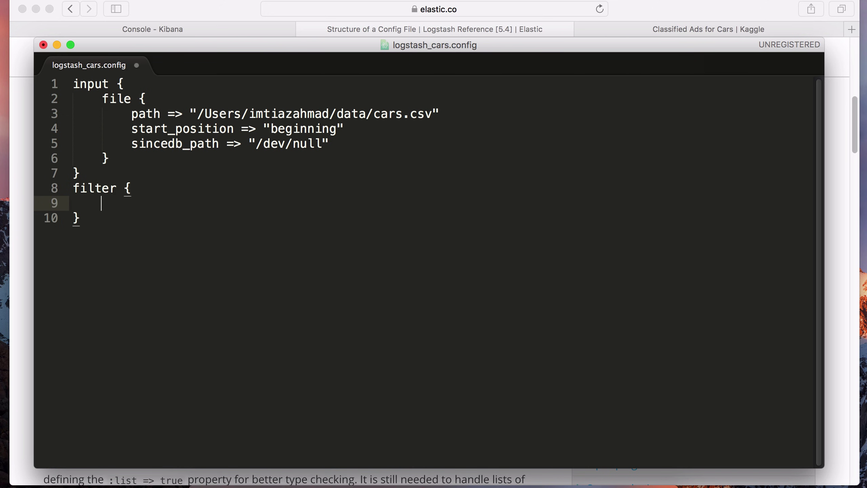
key(Up)
Add a csv block inside the filter block containing separator => "," followed by an empty line.
text(csv {)
key(Return)
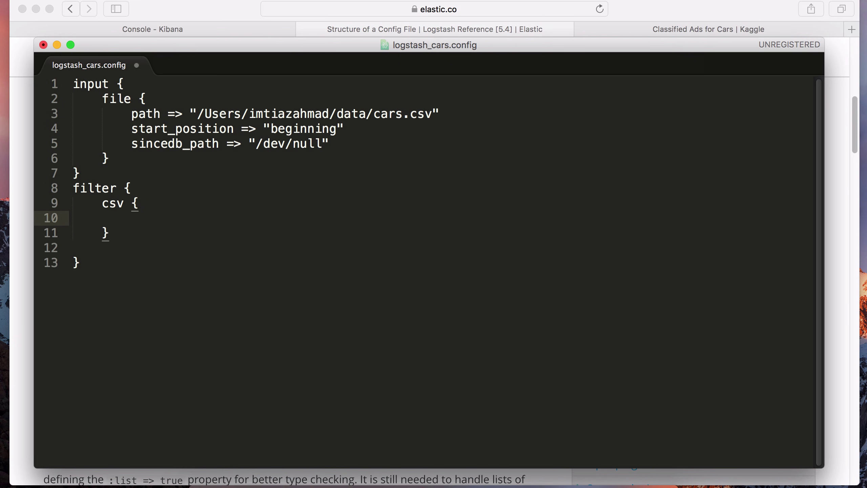
text(separator => )
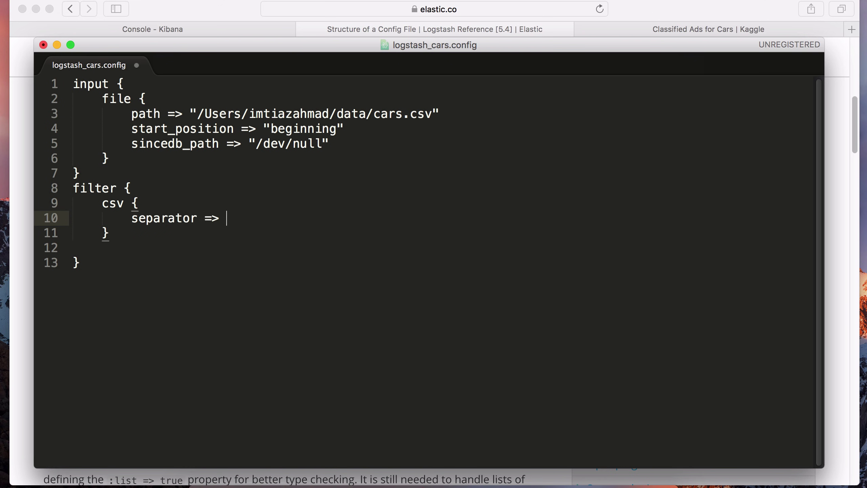
text(",)
key(BackSpace)
text(,)
key(Return)
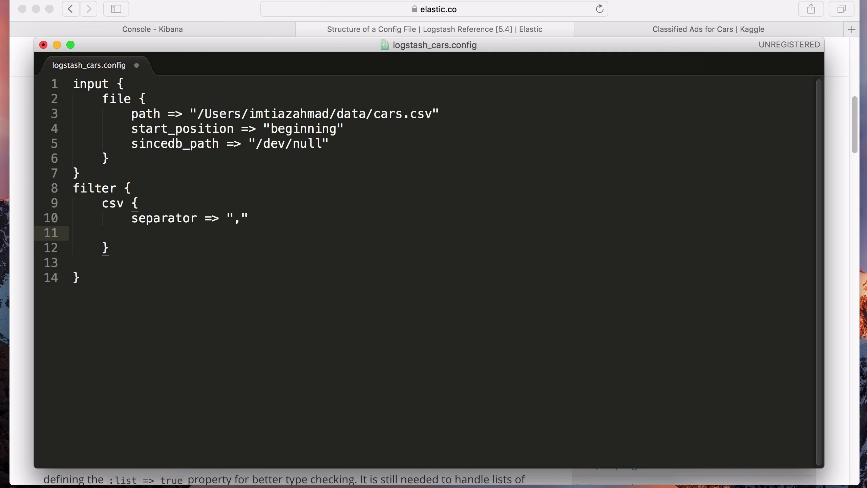
Add a quoted columns array below separator: maker, model, mileage, manufacture_year, engine_displacement, engine_power, body_type, color_slug, stk_year, transmission, door_count, seat_count, fuel_type, date_created, date_last_seen, price_eur.
text(columns => [)
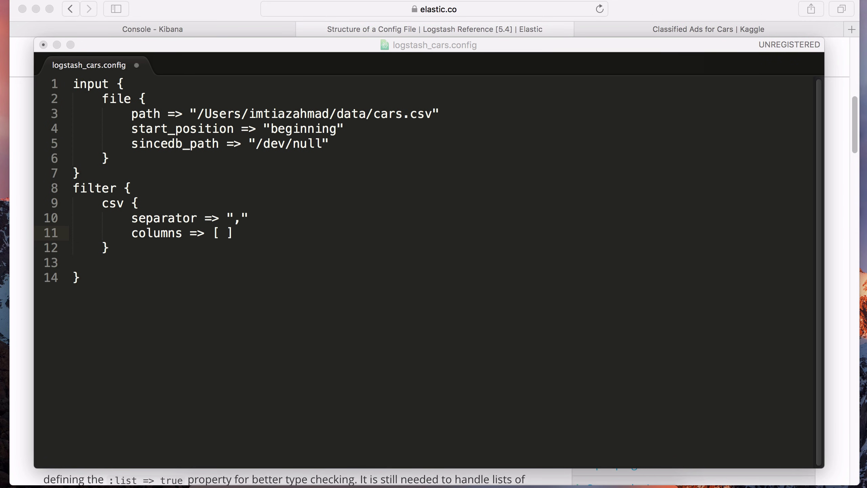
click(225, 235)
text("maker", "model", "mileage", "manufacture_year", "engine_displacement", "engine_power", "body_type", "color_slug", "stk_year", "transmission", "door_count", "seat_count", "fuel_type", "date_created", "date_last_seen", "price_eur")
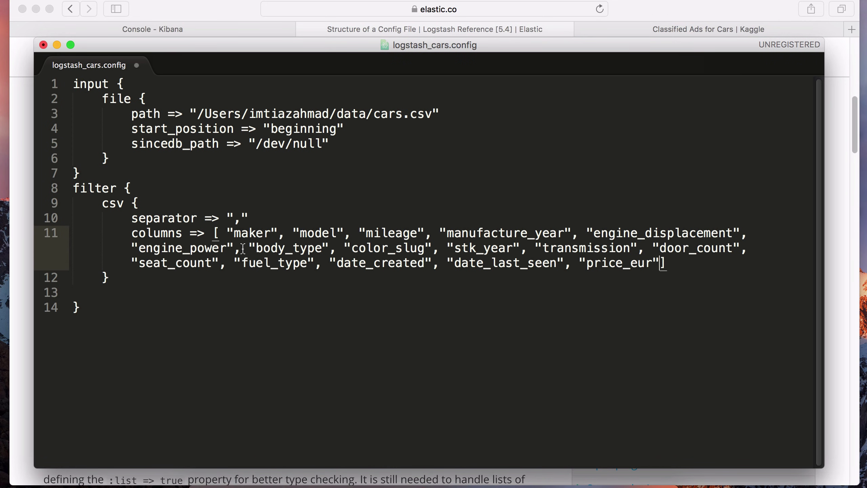
click(250, 233)
click(673, 263)
Review the separator and columns settings inside the csv block.
key(Up)
key(Up)
key(Up)
key(Up)
key(shift+Down)
key(shift+Down)
key(shift+Down)
key(shift+Down)
key(shift+Down)
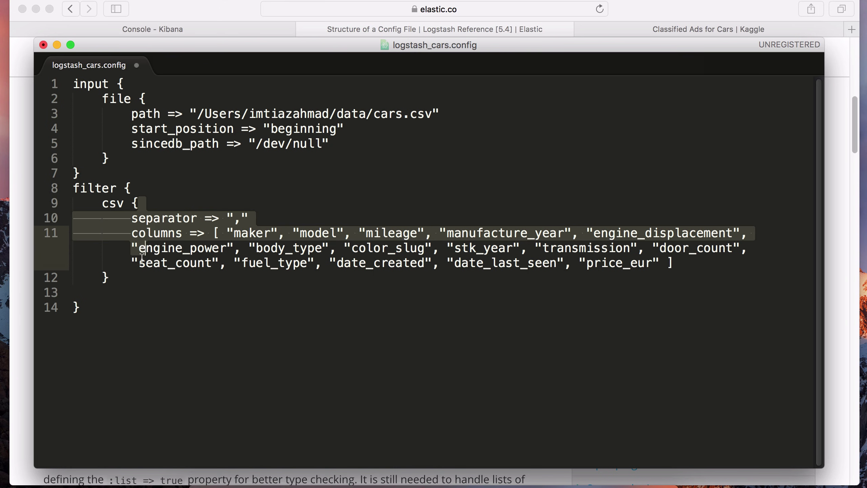
Insert an empty line directly below the csv block's closing brace.
click(137, 276)
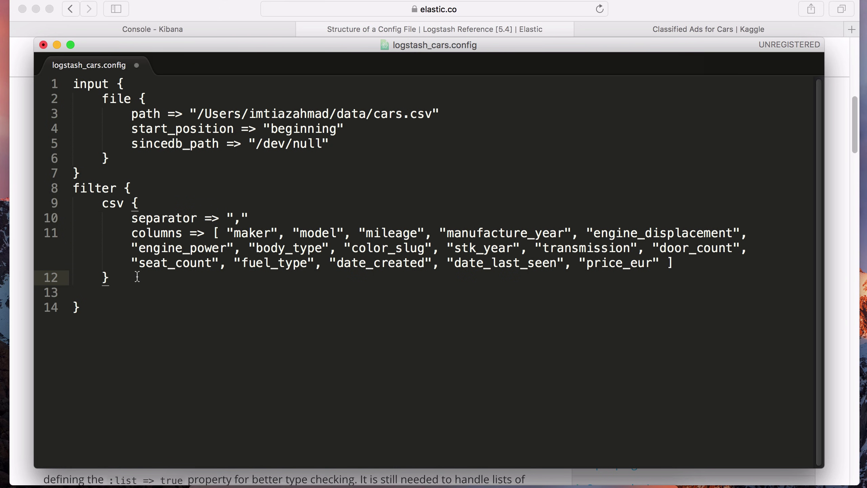
key(Return)
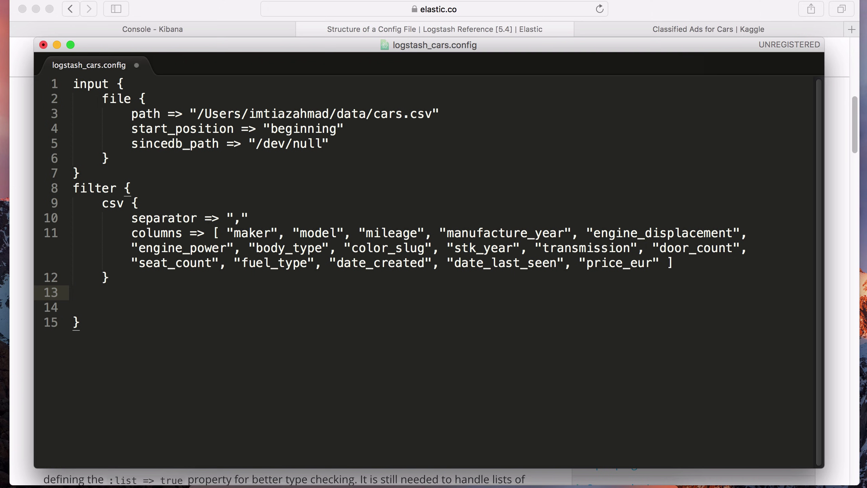
Examine the column names in the columns array to see which fields hold numeric values, such as mileage, price_eur and door_count.
double_click(251, 233)
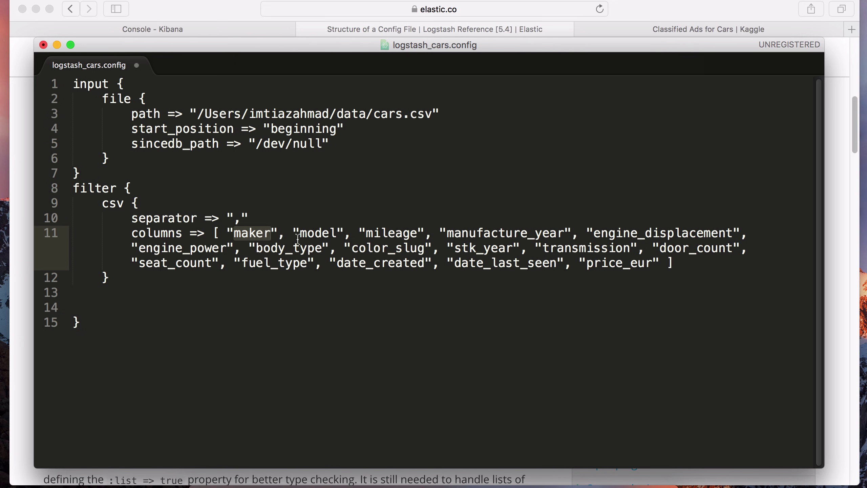
click(309, 236)
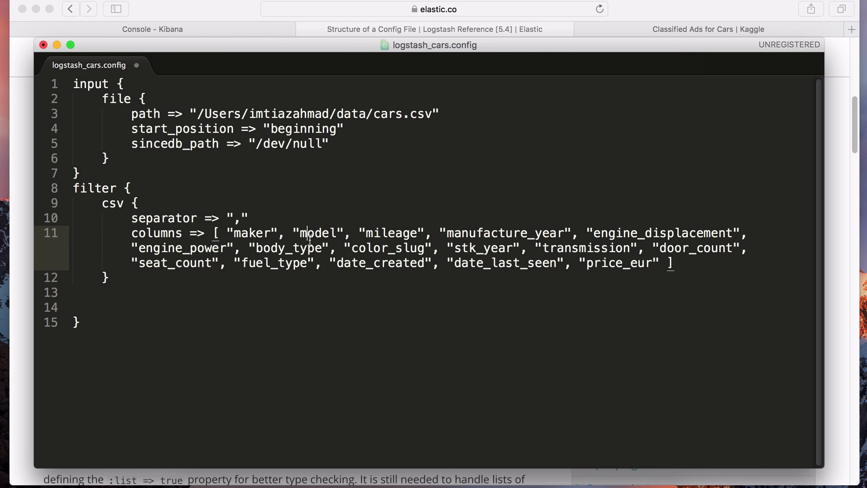
double_click(389, 234)
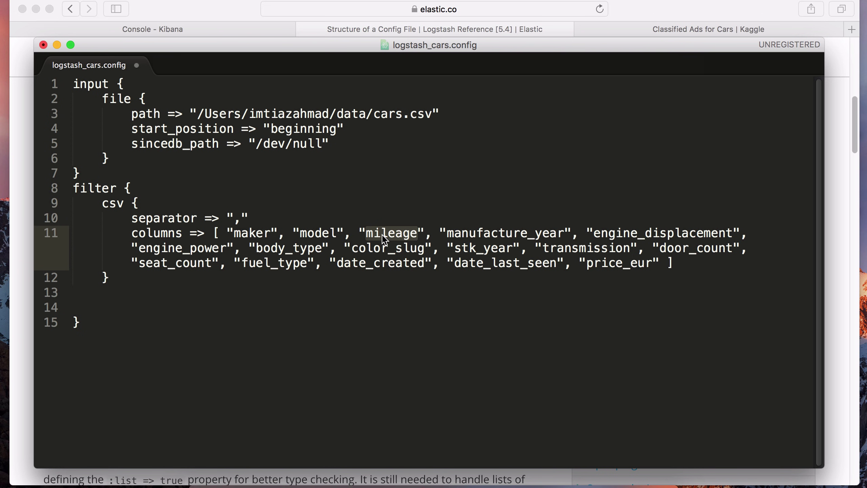
double_click(462, 236)
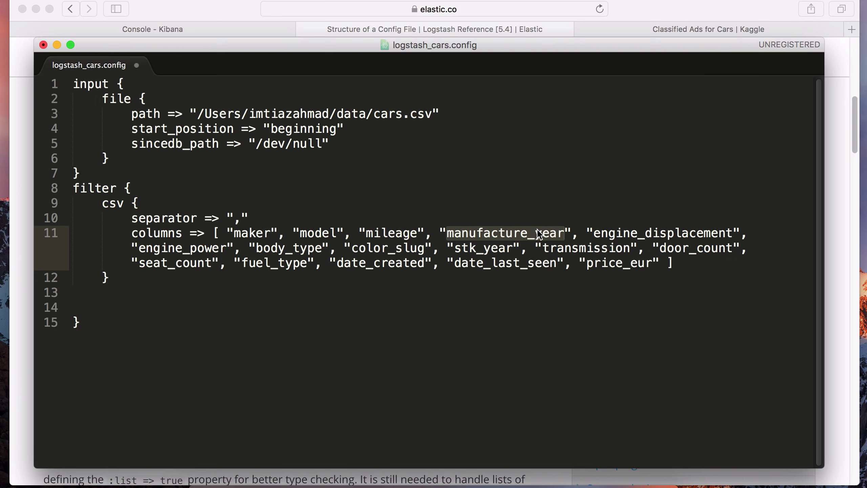
double_click(621, 264)
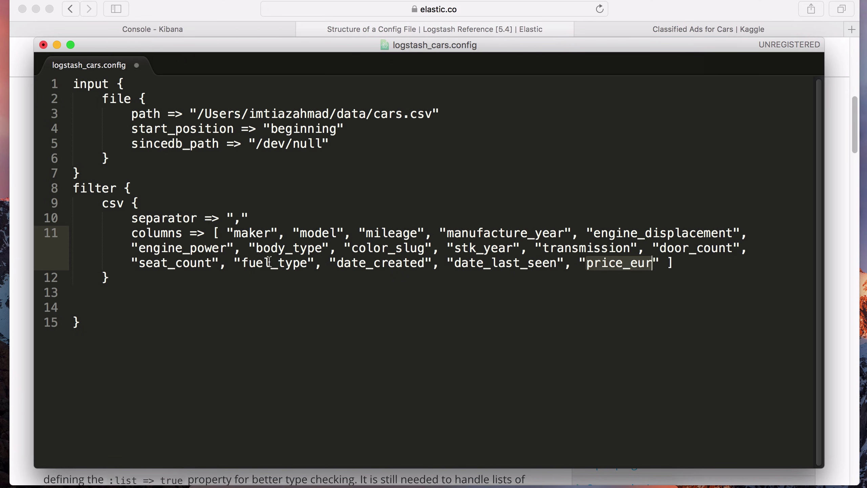
double_click(196, 263)
double_click(709, 249)
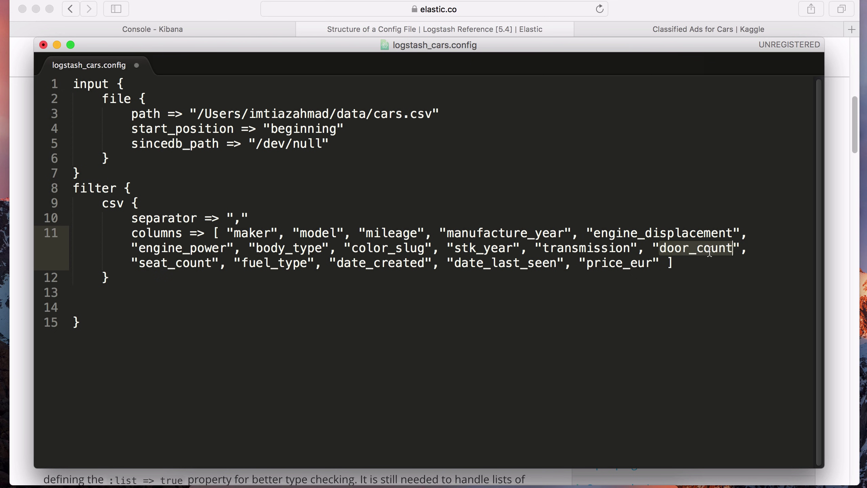
Add mutate {convert => ["mileage", "integer"] } on the line below the csv block.
click(285, 288)
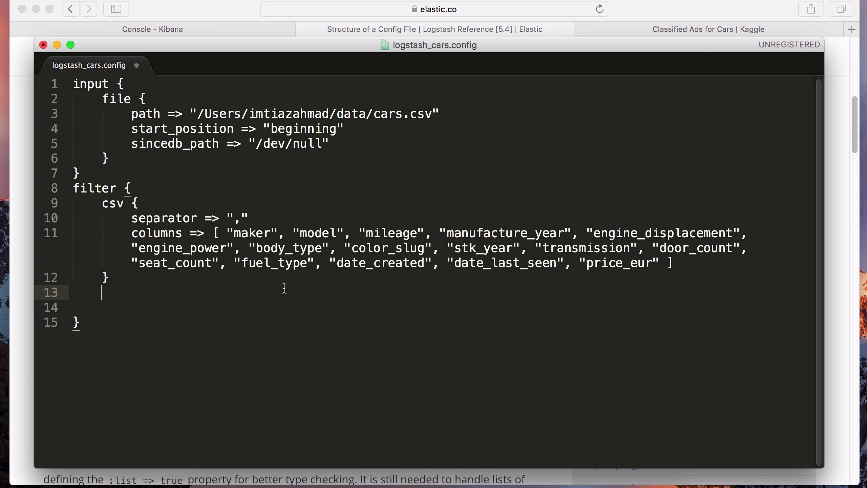
text(mutate {})
key(BackSpace)
text(convert => [] )
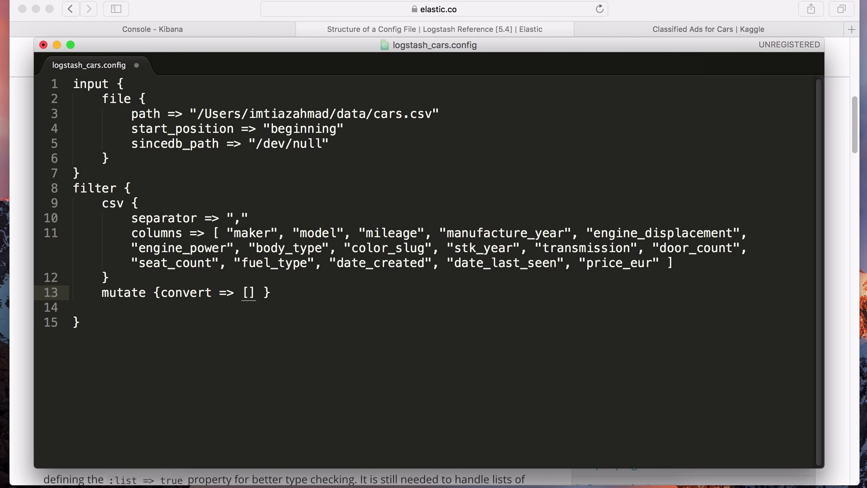
text(")
double_click(393, 238)
key(super+c)
click(255, 293)
key(super+v)
key(Right)
text(, )
text("integer")
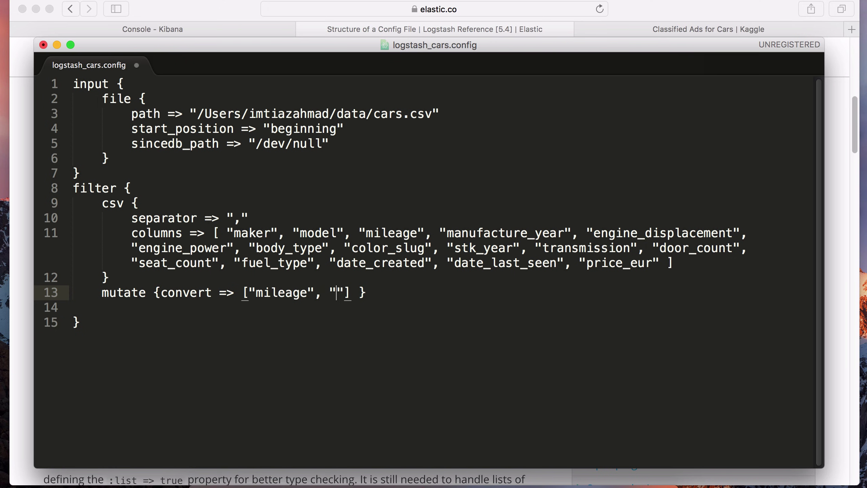
Copy the mileage mutate line and paste it four times on new lines directly below.
key(super+Right)
drag(407, 293, 101, 293)
key(super+c)
key(Right)
key(Return)
key(super+v)
key(Return)
key(super+v)
key(Return)
key(super+v)
key(Return)
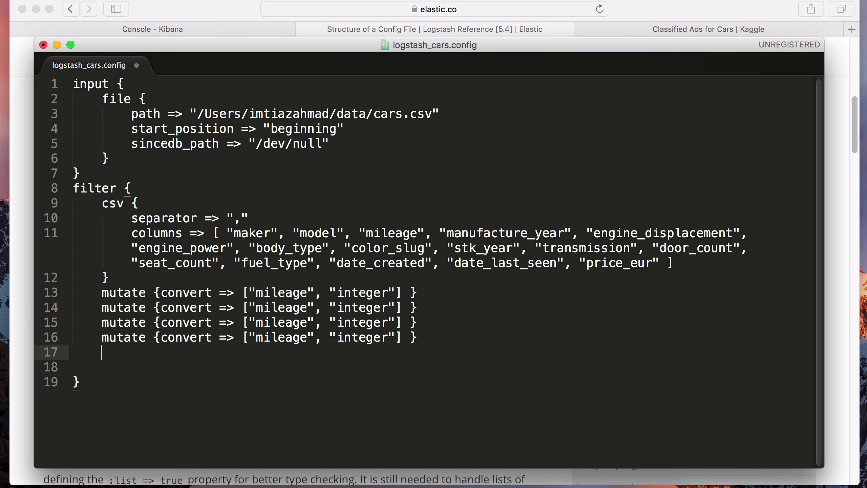
key(super+v)
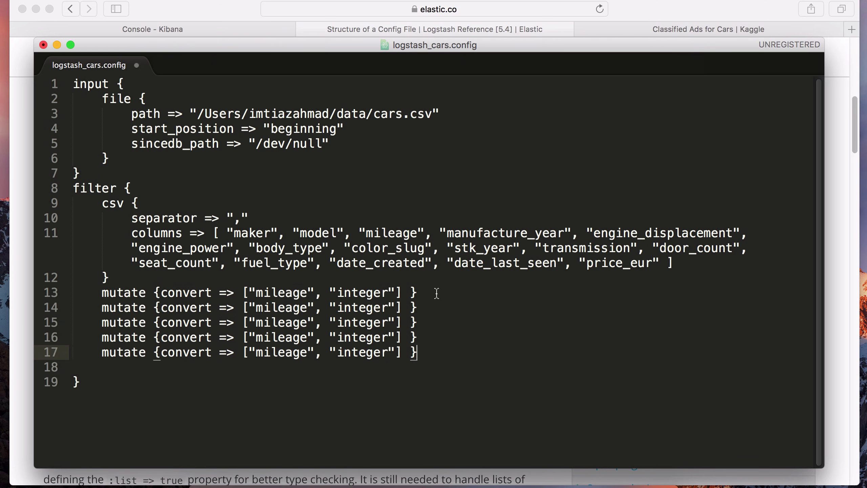
Change the second mutate line to convert "price_eur" to "float".
double_click(641, 262)
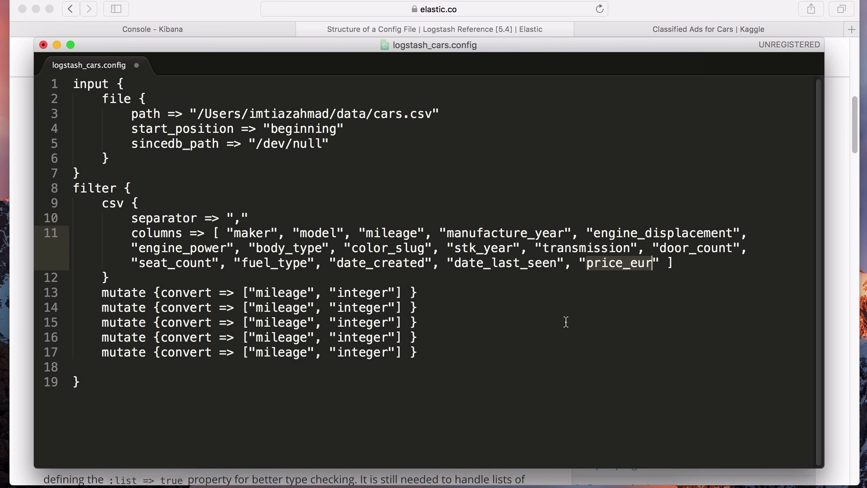
double_click(296, 308)
key(super+v)
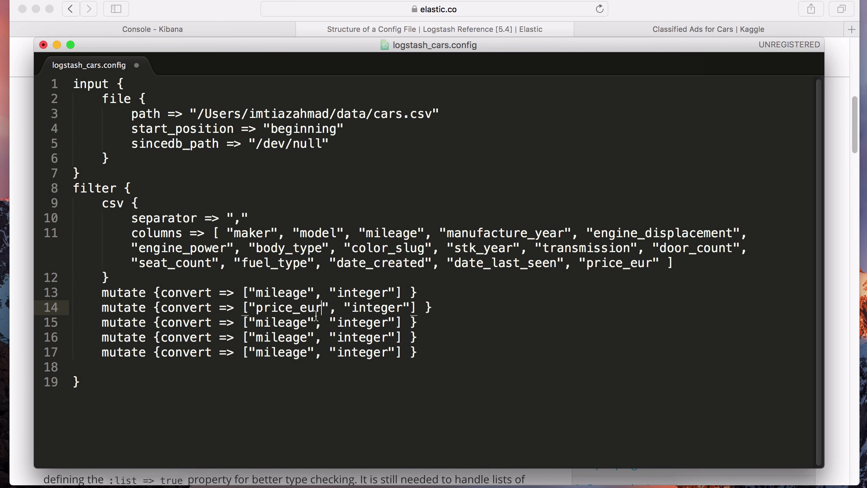
double_click(355, 307)
text(float)
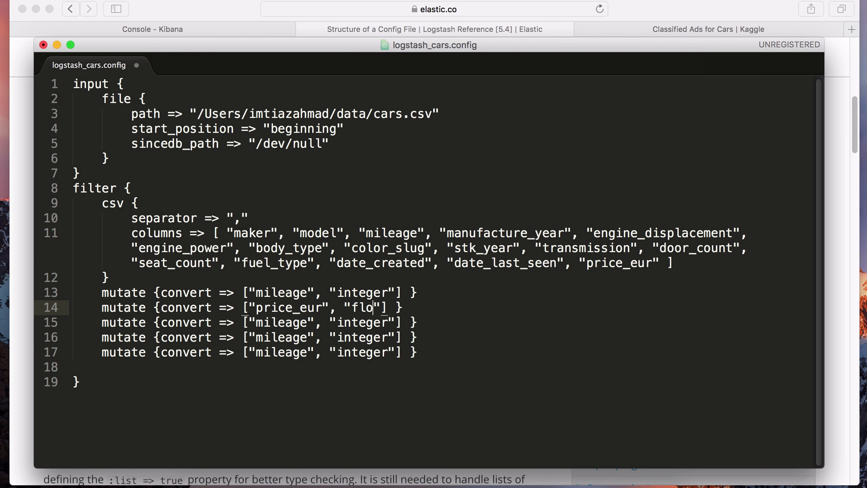
double_click(302, 308)
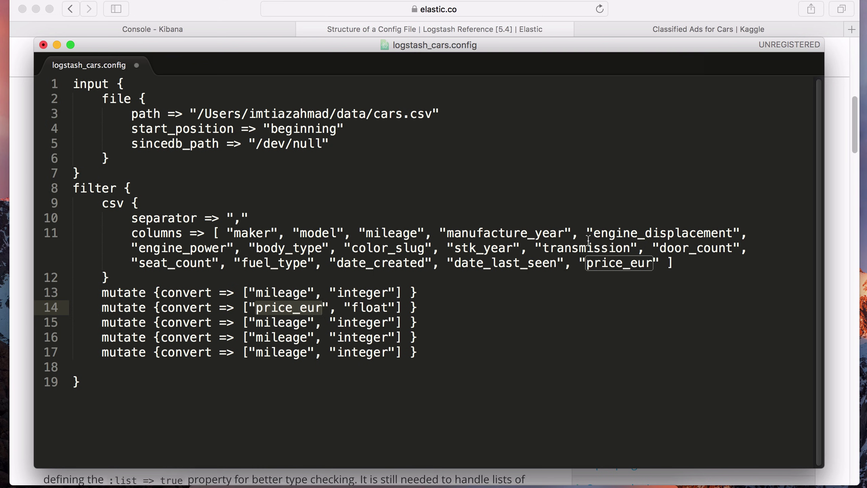
Replace mileage with engine_power in the third mutate line, keeping integer as its type.
double_click(209, 253)
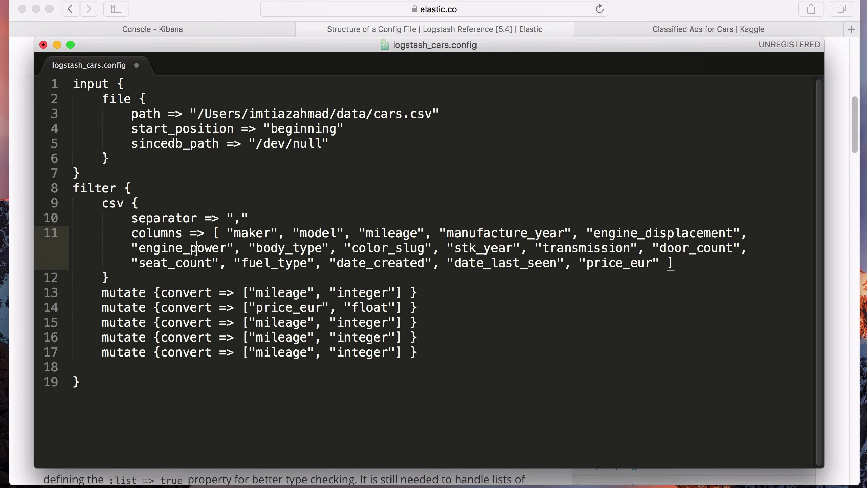
key(super+c)
double_click(283, 322)
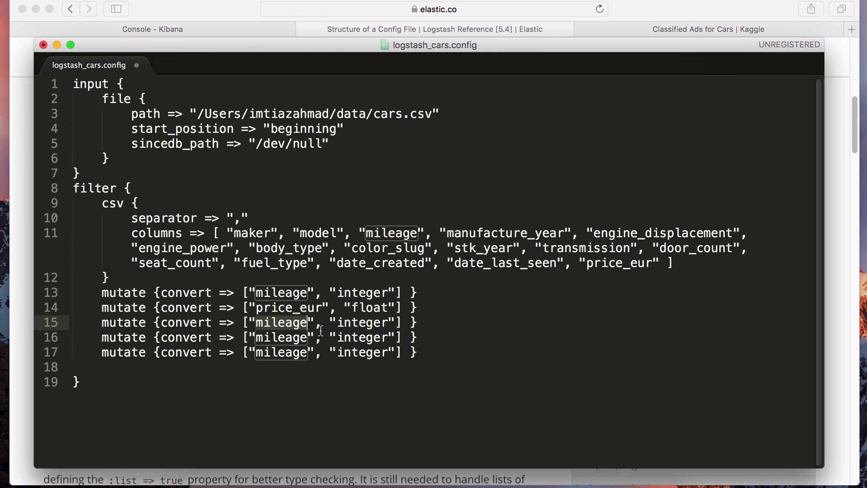
key(super+v)
double_click(403, 324)
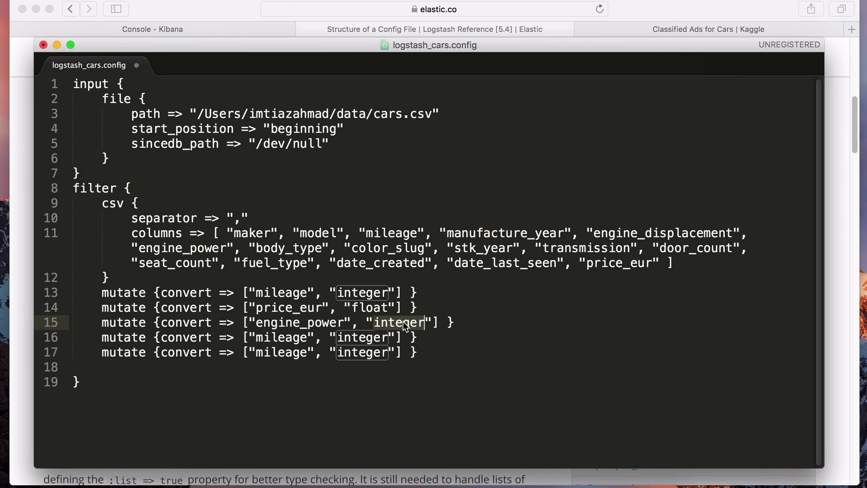
click(472, 326)
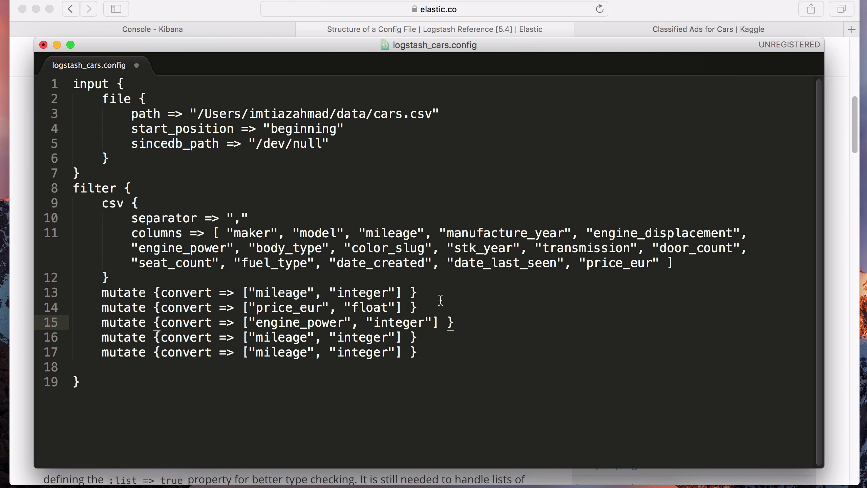
Replace mileage with door_count in the fourth mutate line, using the name from the columns array.
double_click(660, 251)
key(super+c)
click(254, 355)
double_click(283, 337)
key(super+v)
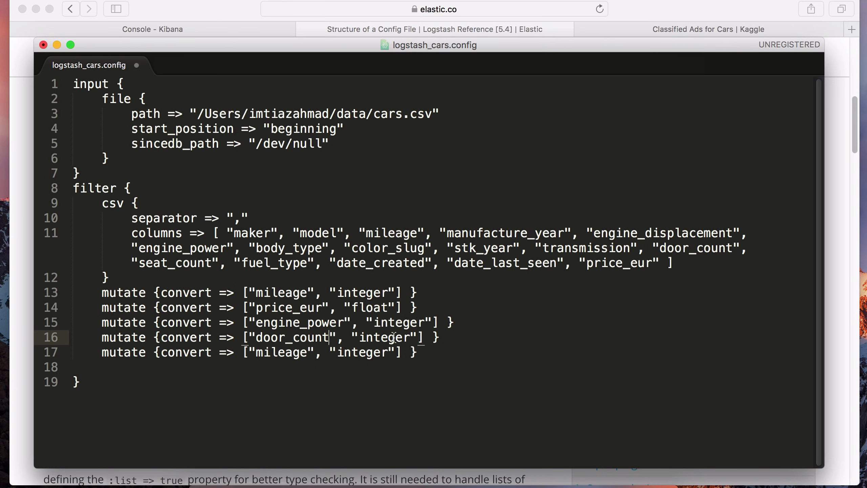
Replace mileage with seat_count in the fifth mutate line, keeping integer as its type.
double_click(175, 263)
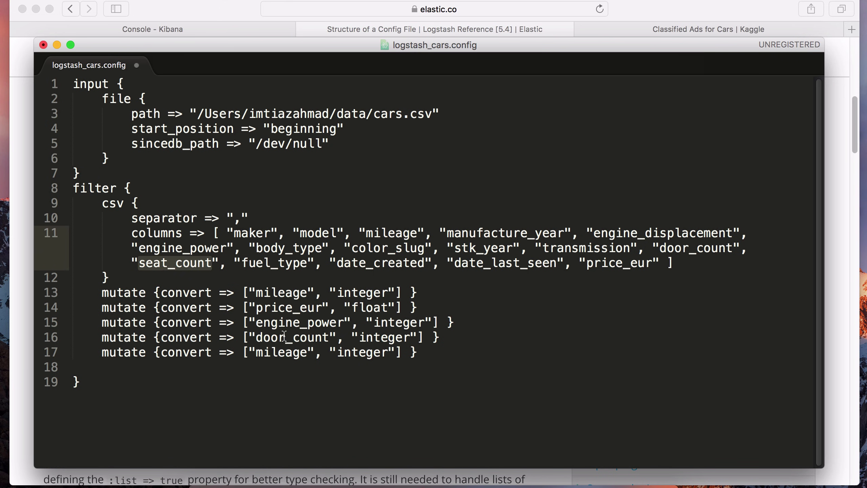
key(super+c)
double_click(278, 352)
key(super+v)
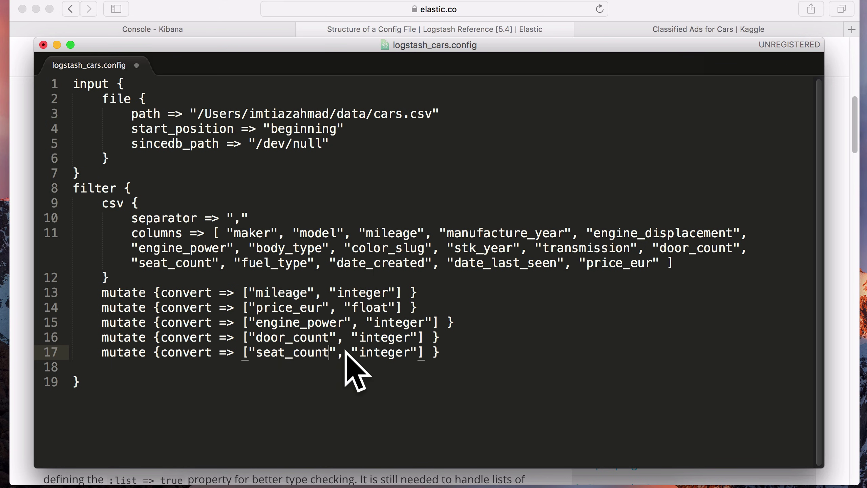
double_click(382, 353)
click(450, 354)
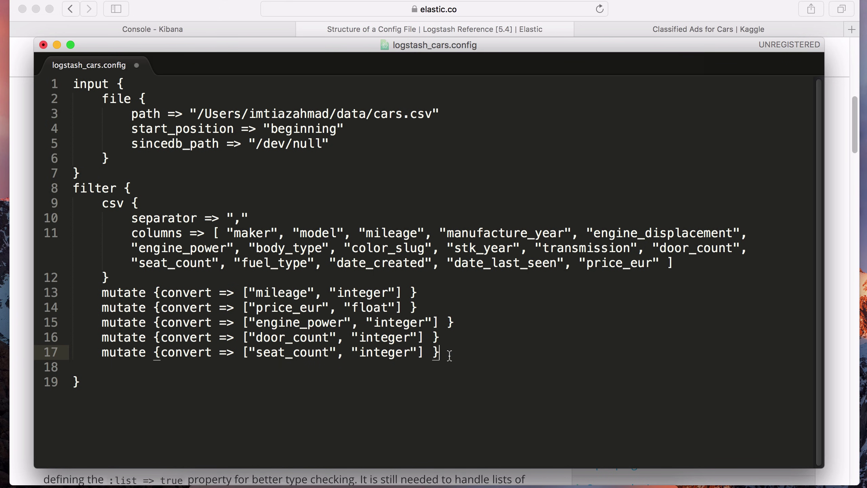
key(super+Tab)
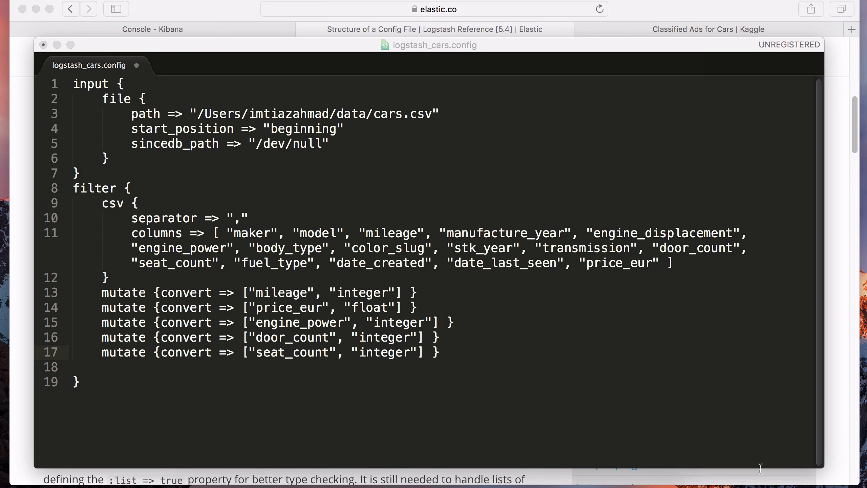
click(491, 358)
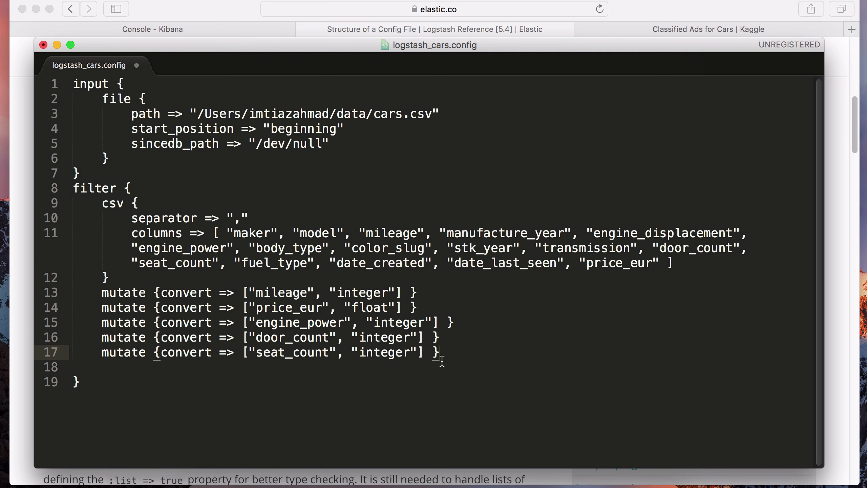
Insert blank lines above and below the separator setting and directly below the csv block's closing brace.
click(158, 202)
click(267, 217)
key(Return)
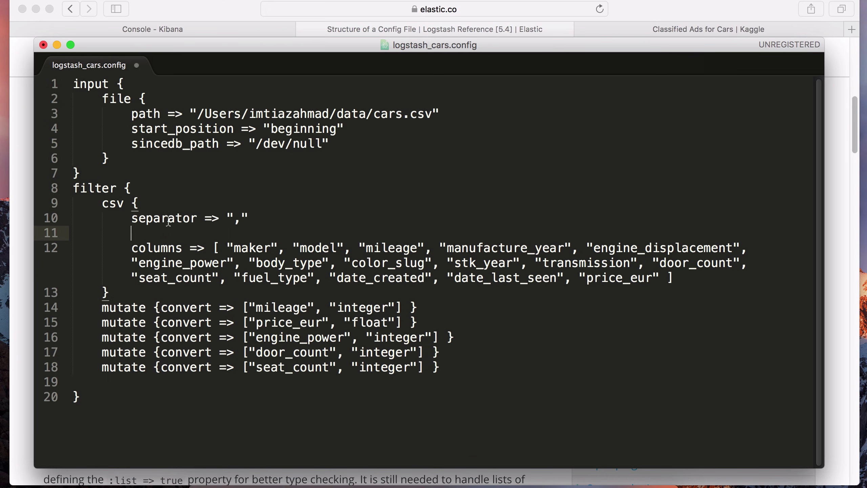
click(164, 209)
key(Return)
click(119, 306)
key(Return)
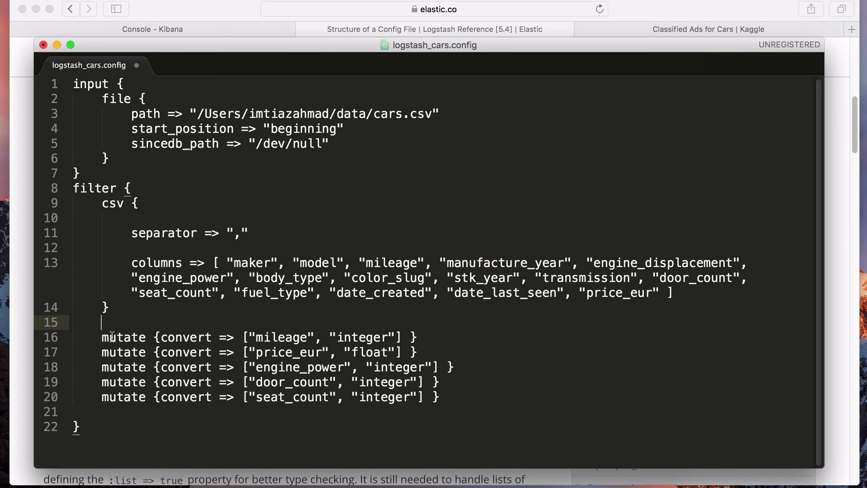
triple_click(159, 190)
drag(140, 184, 97, 405)
click(190, 388)
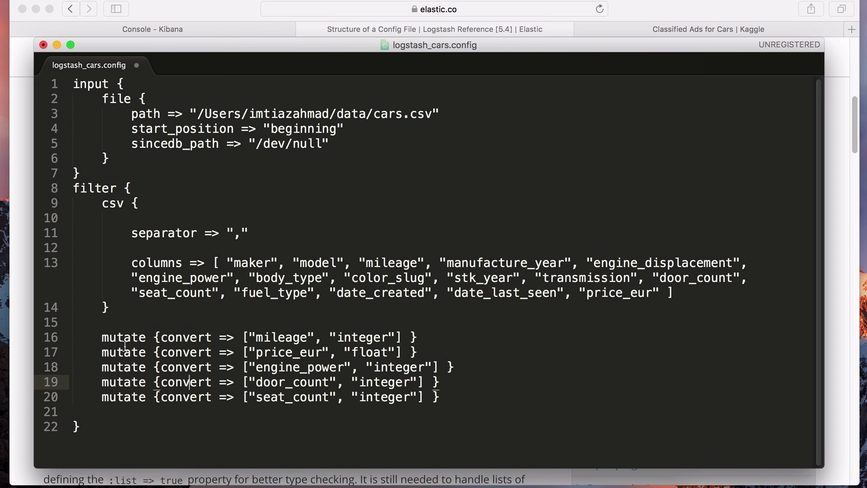
Add an output block below the filter block's closing brace, with an empty elasticsearch block nested inside it.
click(201, 444)
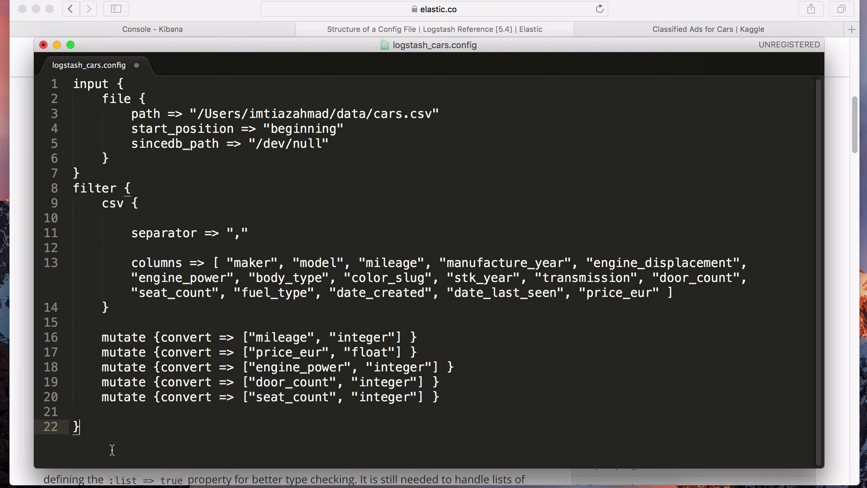
key(Return)
text(output {)
key(Return)
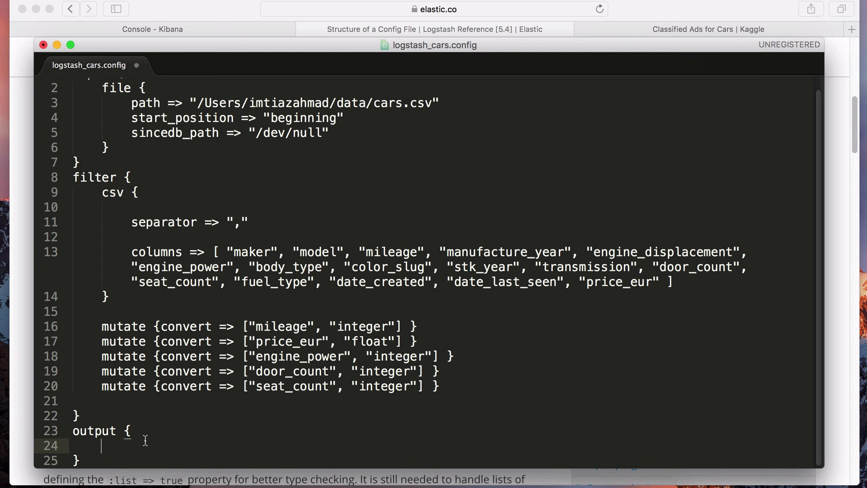
text(elasticsearch {)
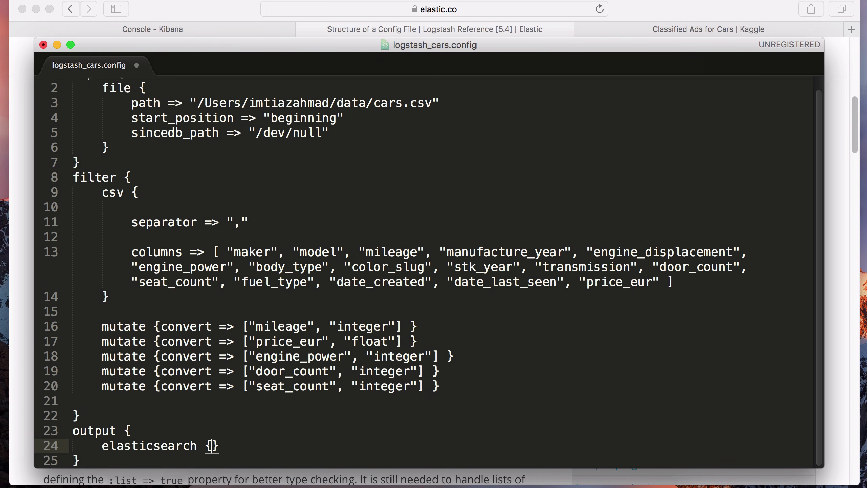
key(Return)
Insert several blank lines below the output block's closing brace.
click(167, 461)
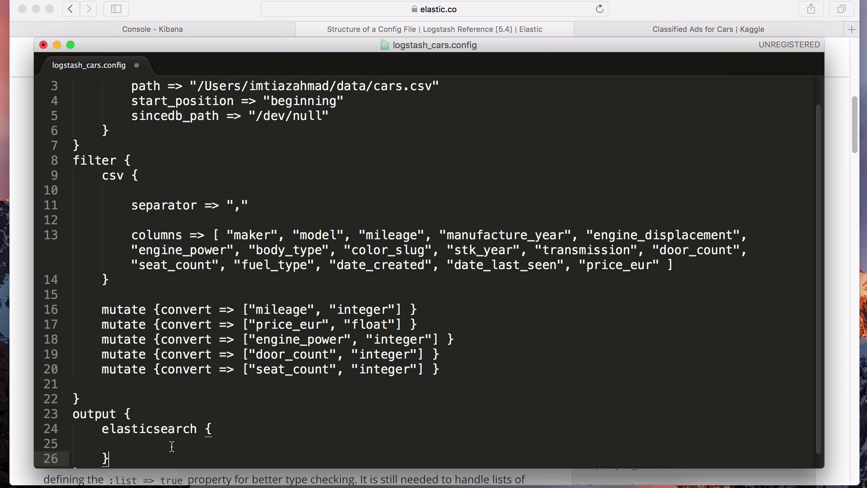
key(Down)
key(Return)
key(Return)
key(Return)
key(Return)
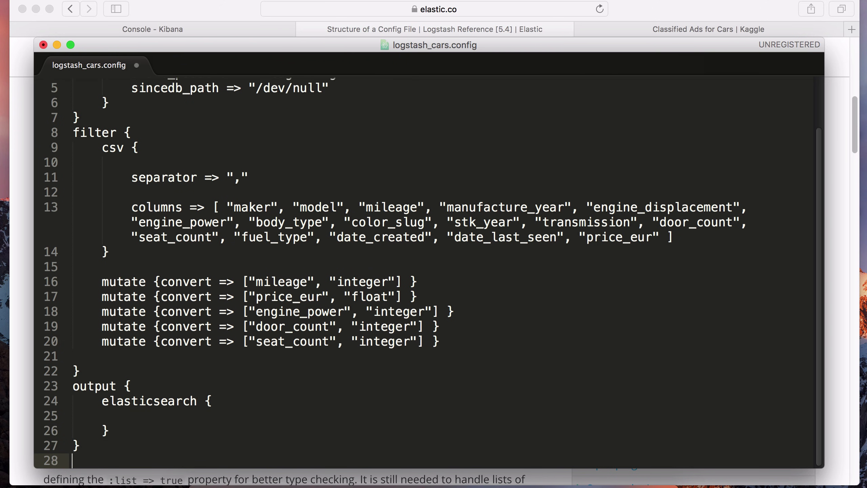
Set hosts to "localhost" in the elasticsearch block, without a port.
click(163, 360)
click(171, 370)
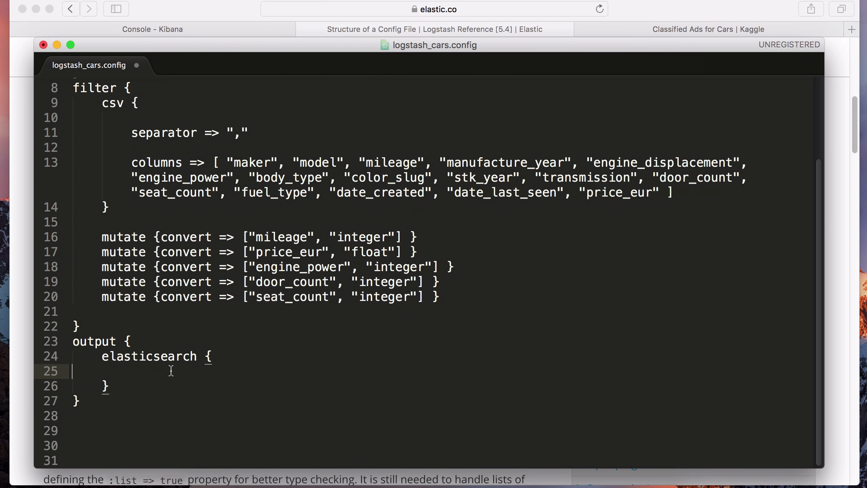
text(hosts => "localhost)
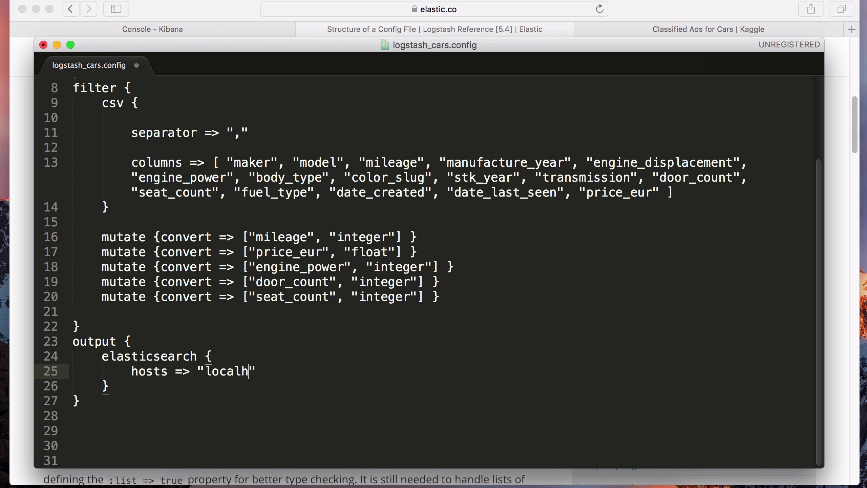
text(:)
key(BackSpace)
key(Return)
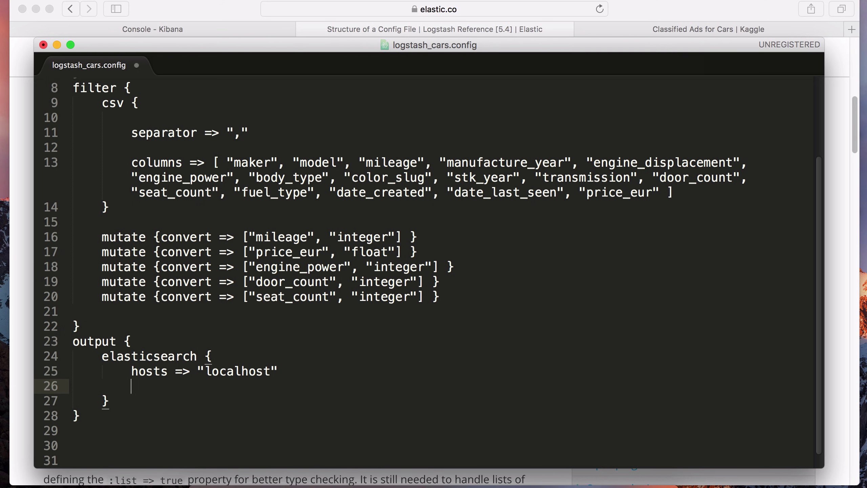
Set index to "cars" and document_type to "sold_cars" below the hosts line in the elasticsearch block.
text(index => "cars)
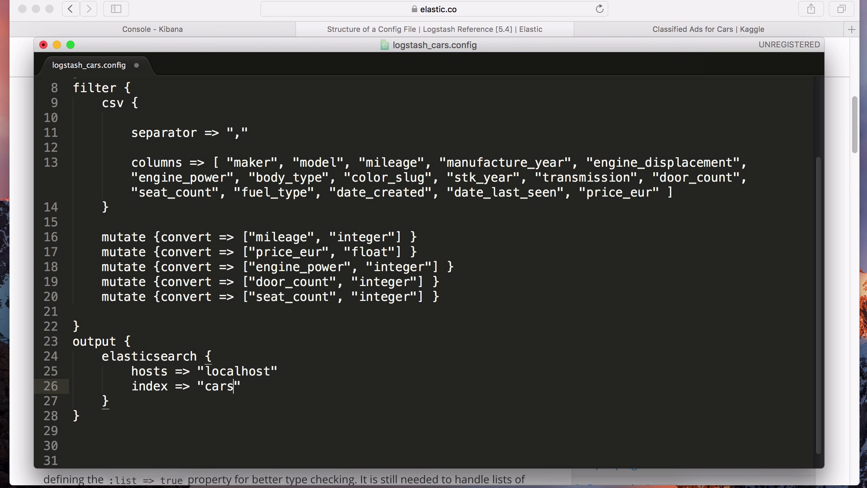
key(Return)
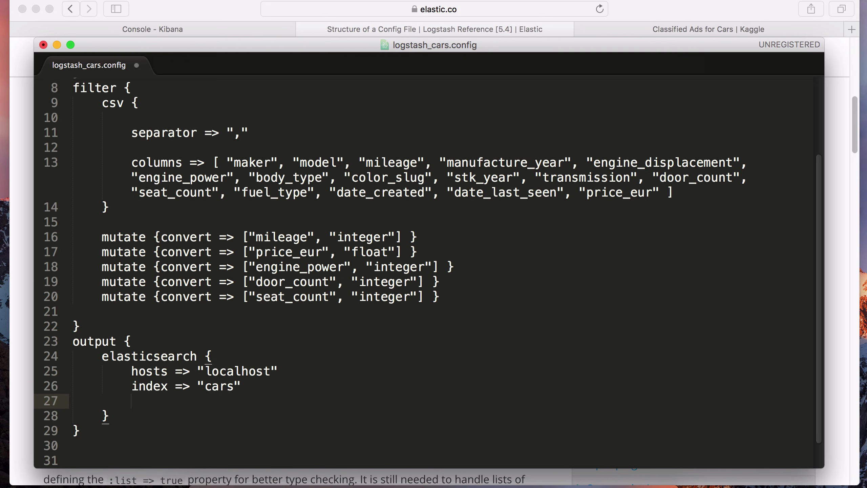
text(document_type =>)
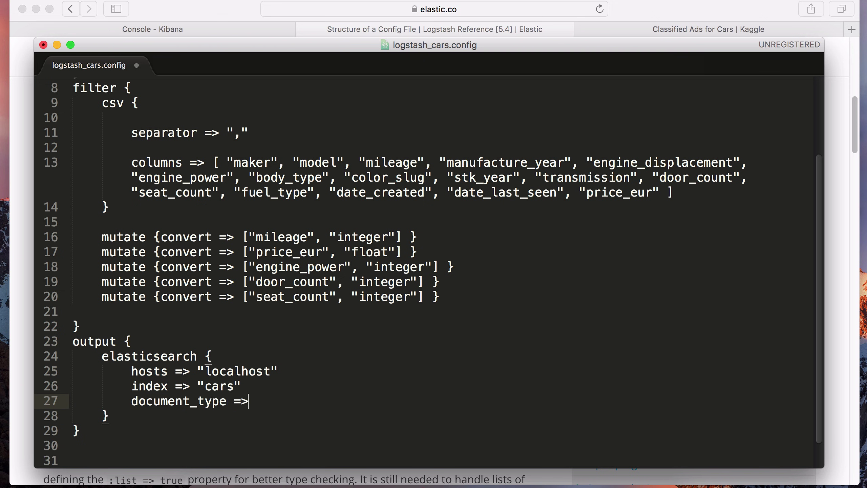
text( "sold_cars)
scroll(216, 370, down, 1)
click(252, 396)
click(275, 382)
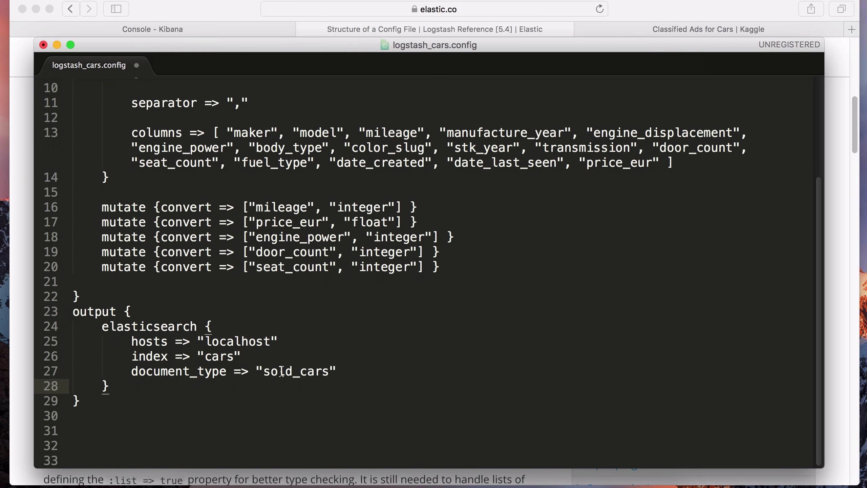
double_click(281, 371)
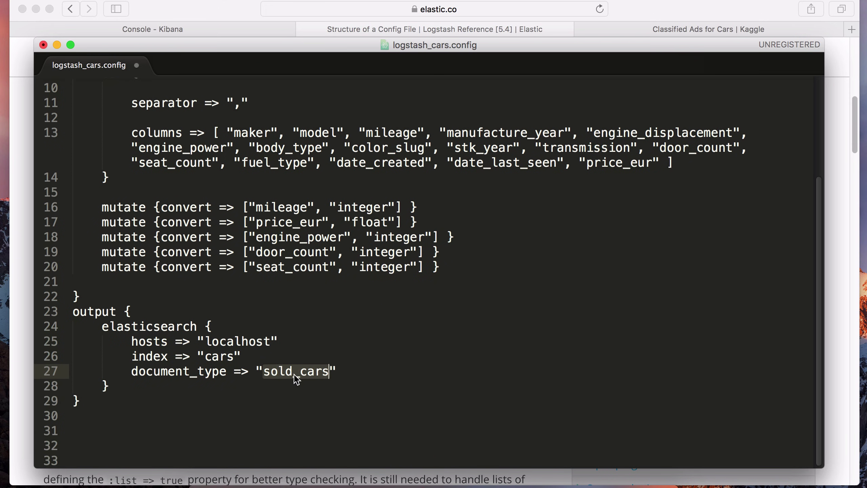
double_click(216, 358)
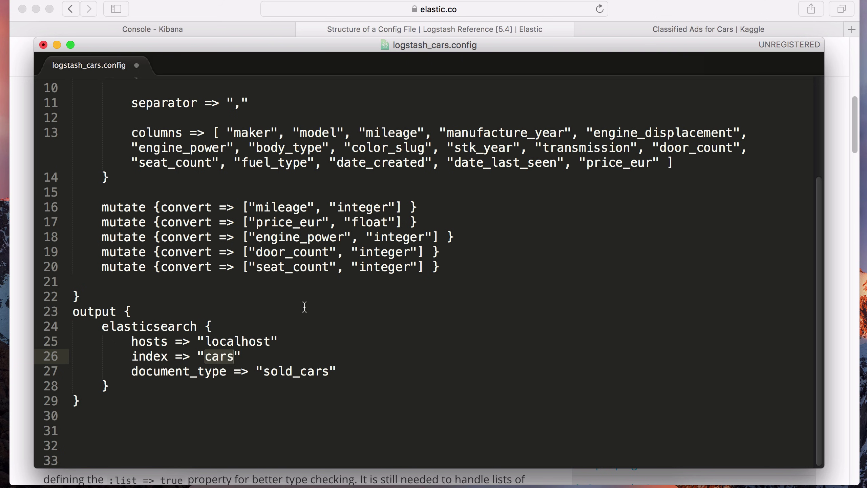
double_click(303, 375)
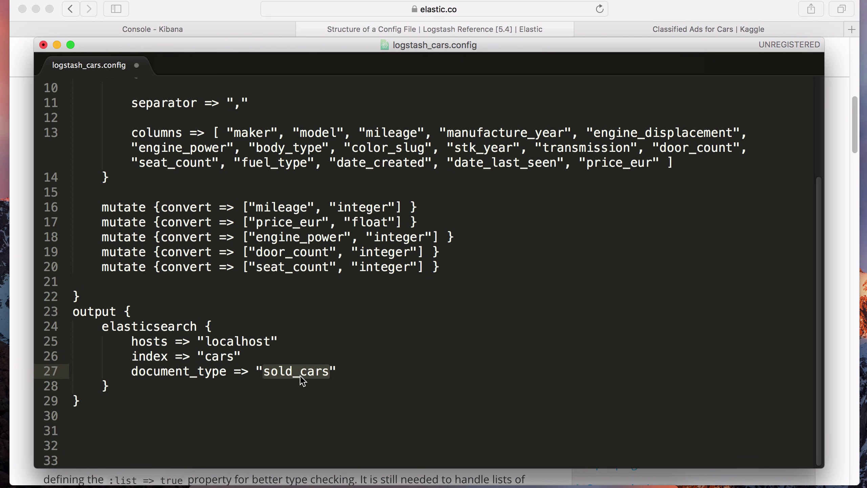
click(224, 357)
click(235, 386)
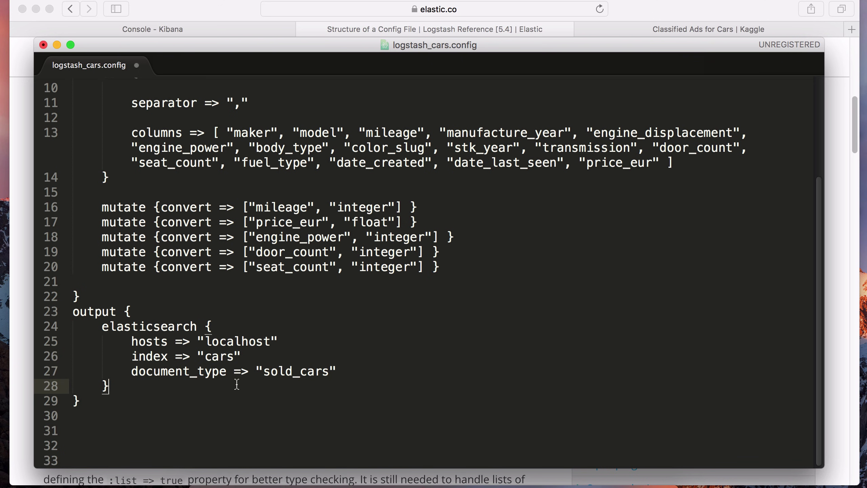
Add an empty stdout {} block below the elasticsearch block inside output, and save the configuration file.
click(228, 405)
key(super+s)
click(181, 387)
key(Return)
text(stdout )
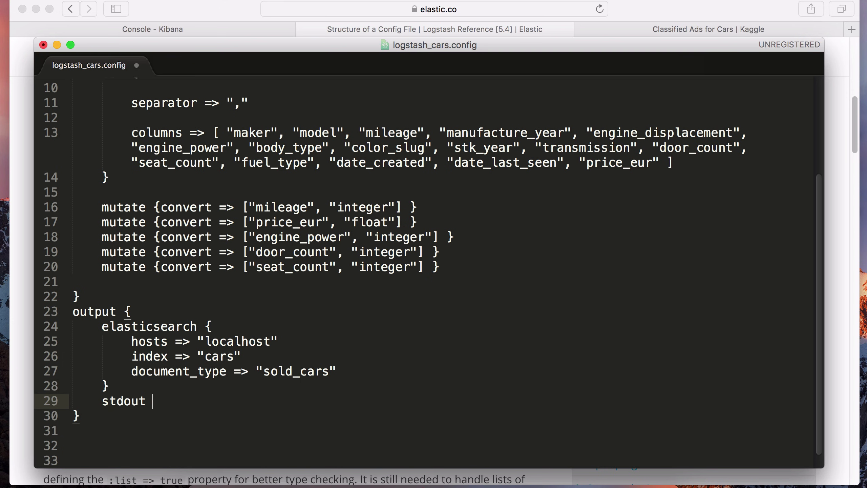
text({)
click(486, 482)
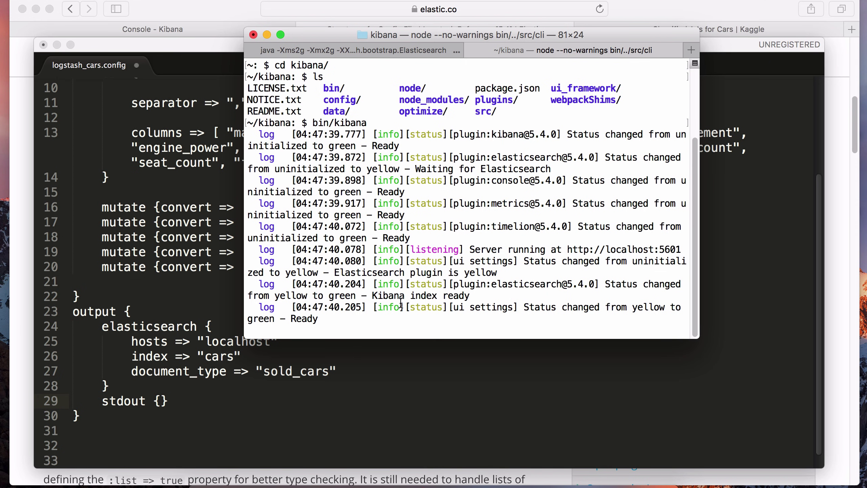
click(296, 421)
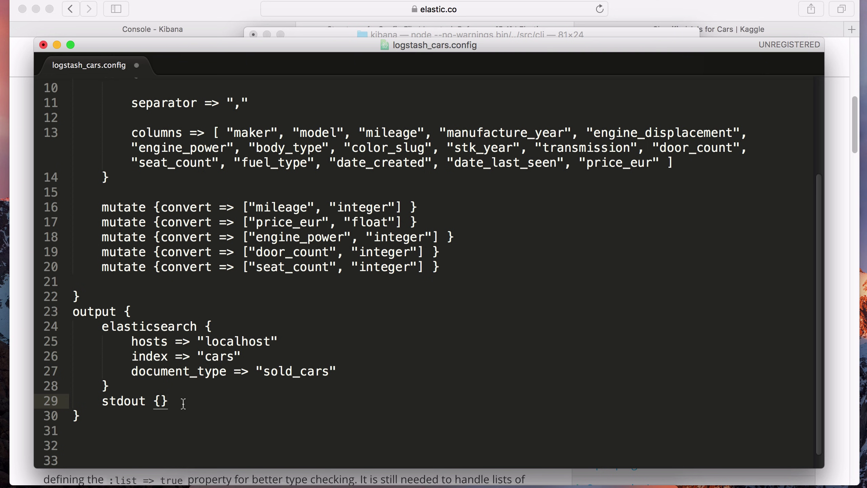
key(super+s)
Switch to Finder, locate logstash_cars.config in the data folder, and close both Finder windows.
click(203, 485)
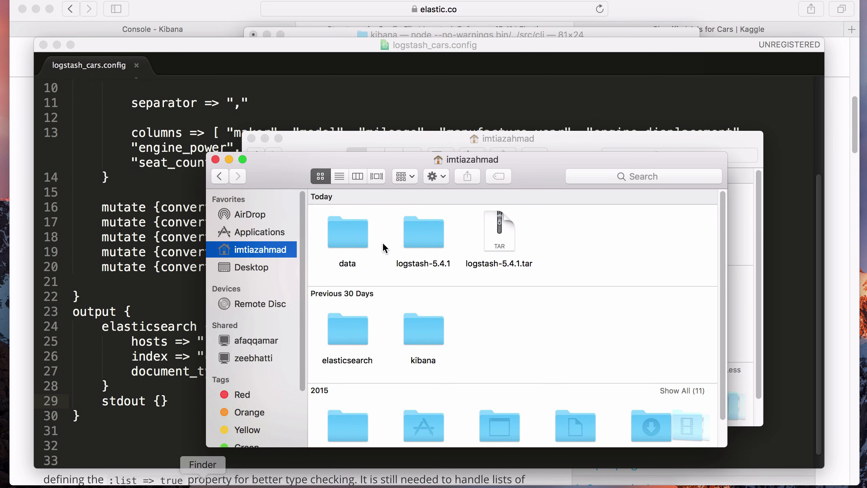
double_click(351, 239)
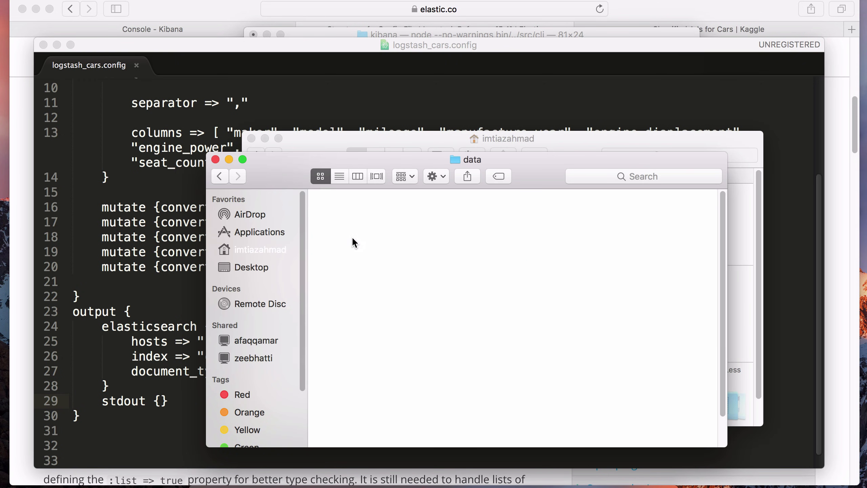
click(425, 248)
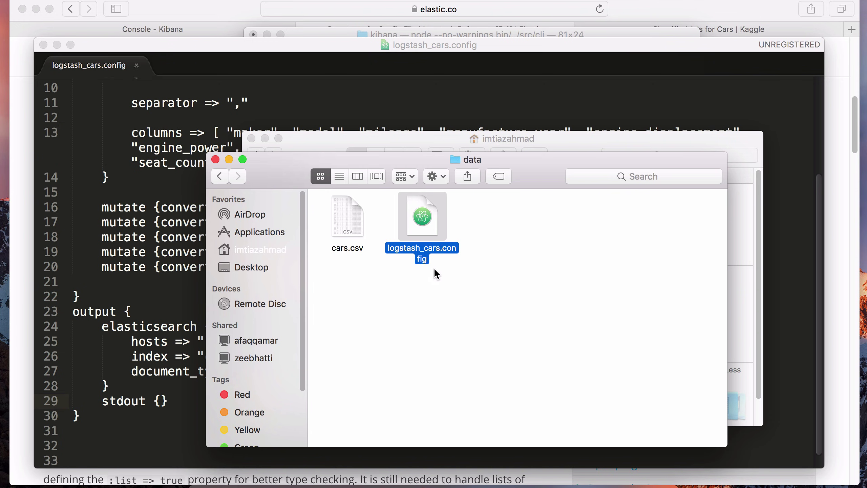
click(215, 159)
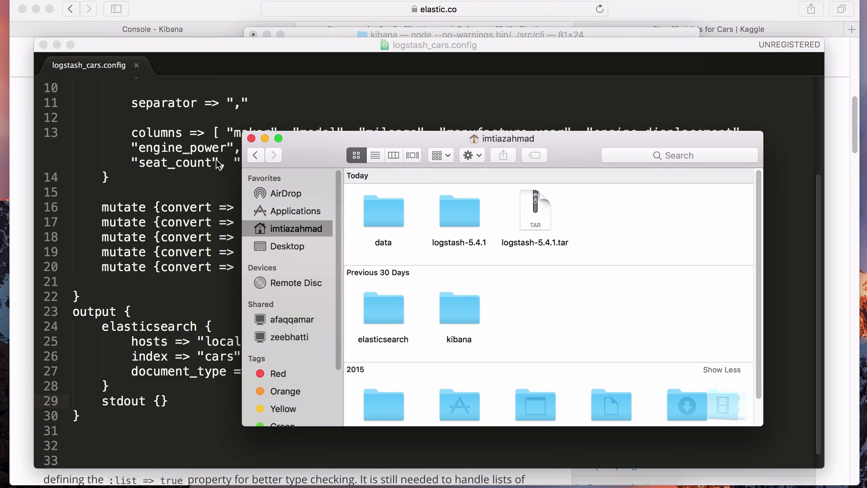
click(251, 138)
Review the complete configuration file, from the input block through the filter and output blocks.
click(329, 327)
scroll(295, 310, up, 5)
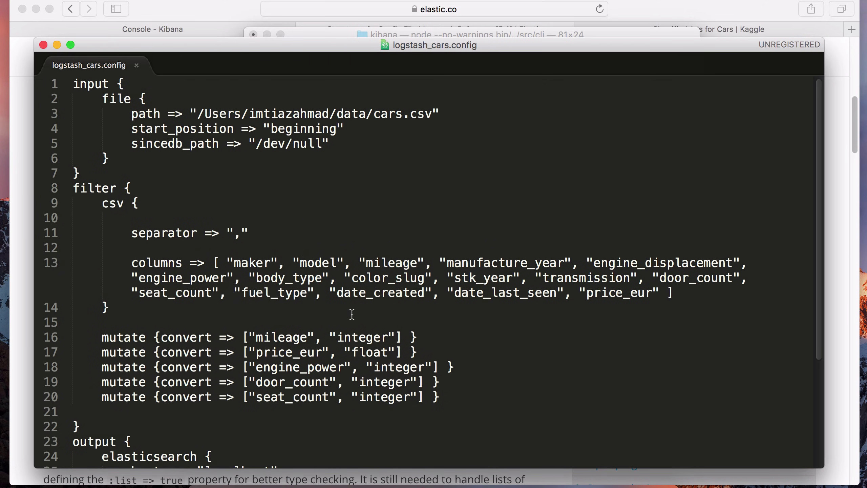
scroll(352, 313, down, 1)
scroll(352, 314, down, 5)
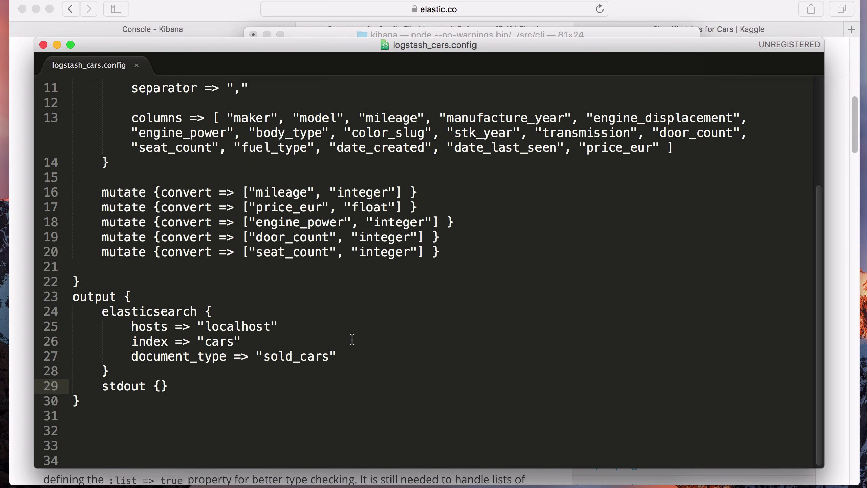
scroll(350, 339, up, 3)
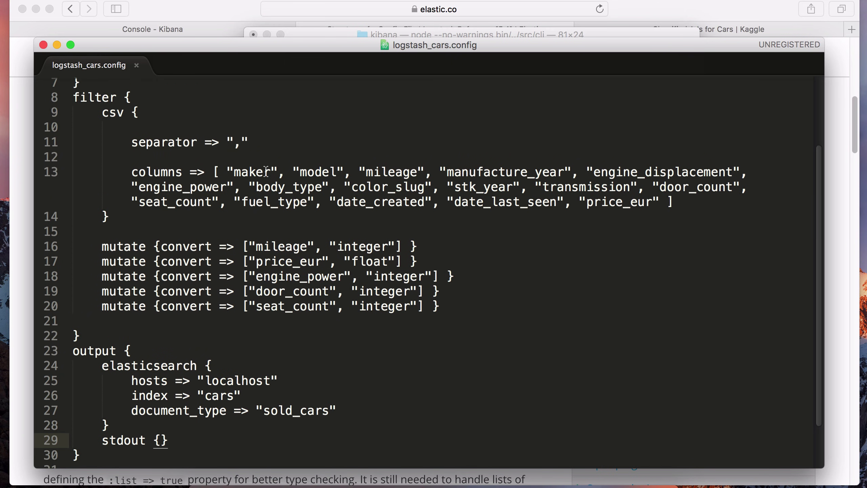